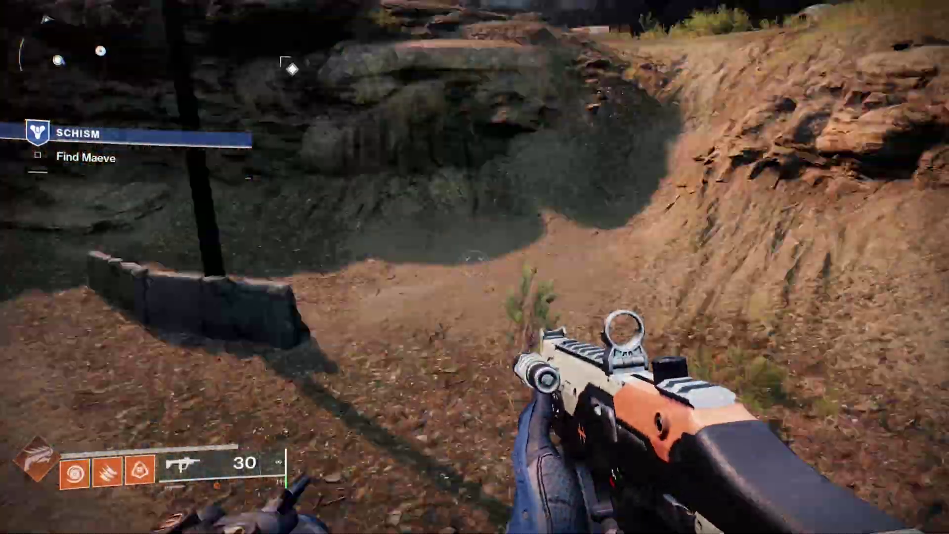
{"action": "key", "text": "w"}
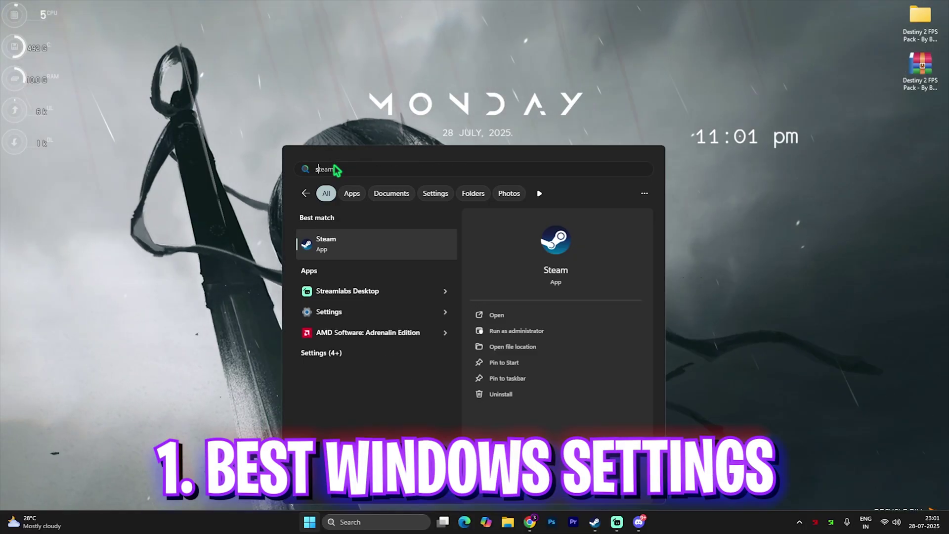
Search for Windows Settings, open it, and go to the Gaming section
{"action": "key", "text": "BackSpace"}
{"action": "key", "text": "BackSpace"}
{"action": "key", "text": "BackSpace"}
{"action": "key", "text": "BackSpace"}
{"action": "key", "text": "BackSpace"}
{"action": "type", "text": "settings"}
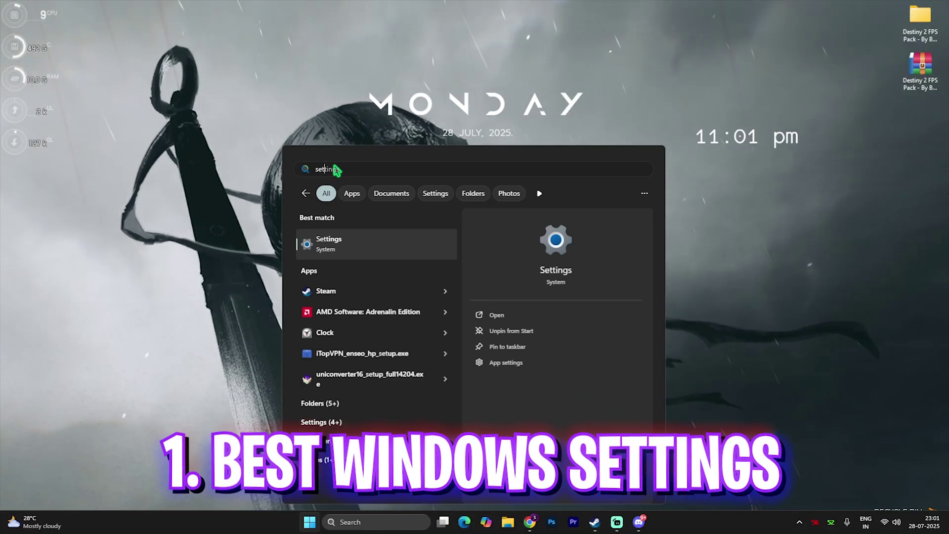
{"action": "key", "text": "Return"}
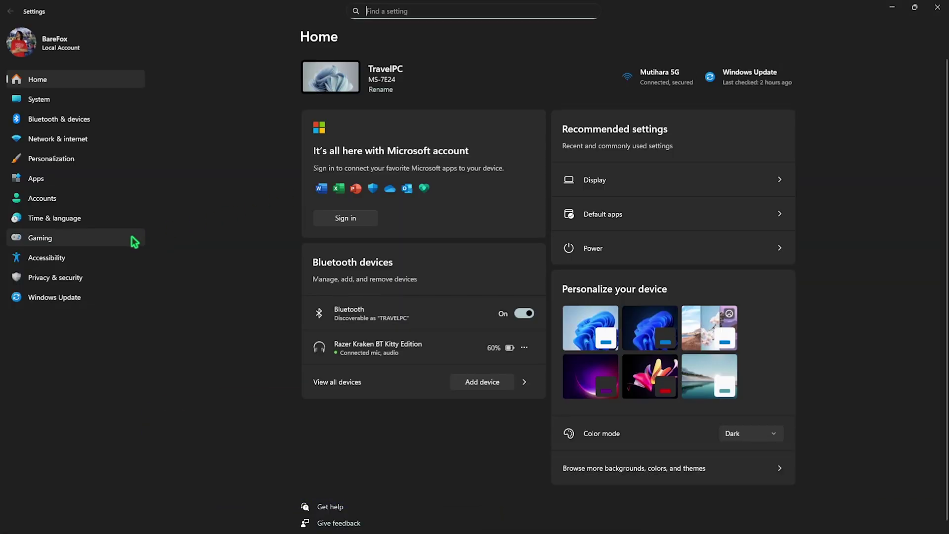
{"action": "left_click", "coordinate": [70, 236]}
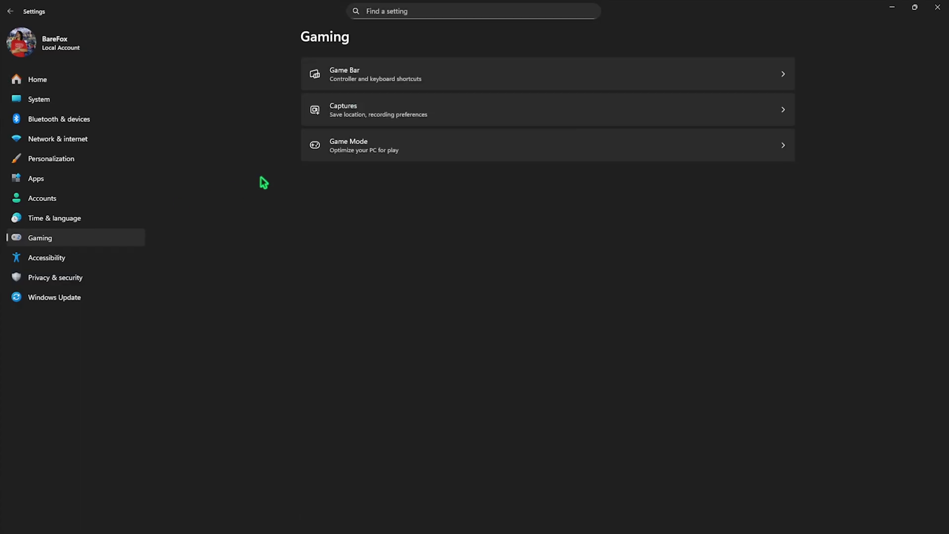
Review the Game Bar page and the Game Mode page in the Gaming settings
{"action": "left_click", "coordinate": [376, 81]}
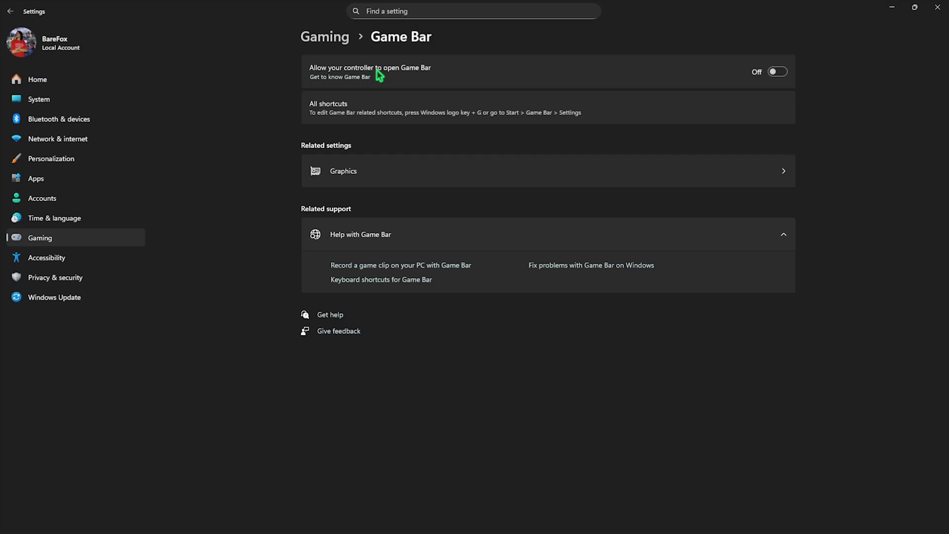
{"action": "left_click", "coordinate": [331, 40]}
{"action": "left_click", "coordinate": [374, 139]}
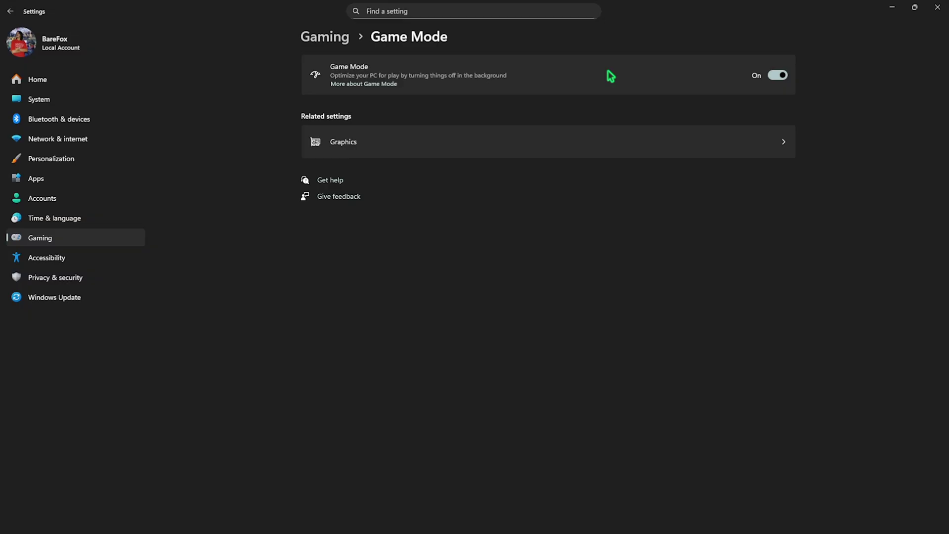
Open the related graphics settings and keep AMD Radeon RX 6600 XT as the default high performance GPU
{"action": "left_click", "coordinate": [364, 147]}
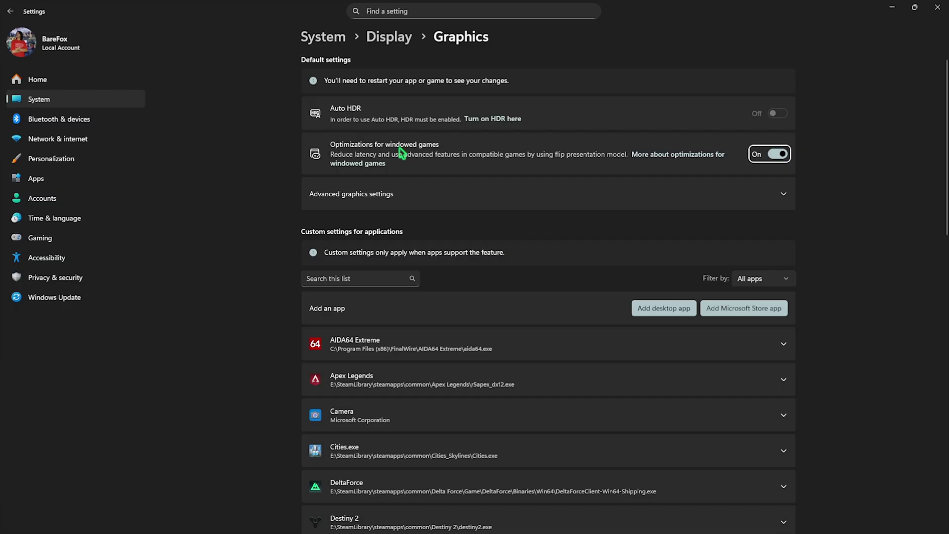
{"action": "left_click", "coordinate": [346, 195]}
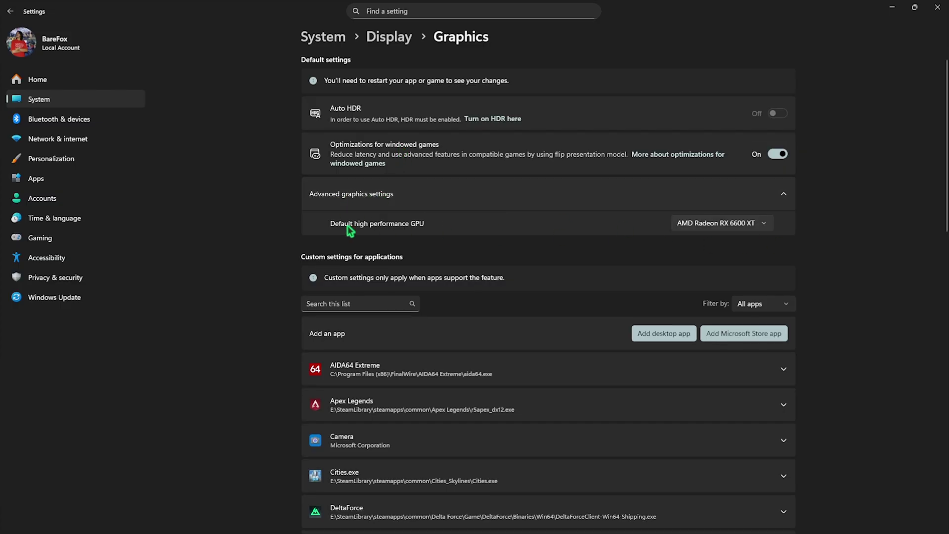
{"action": "left_click", "coordinate": [751, 223]}
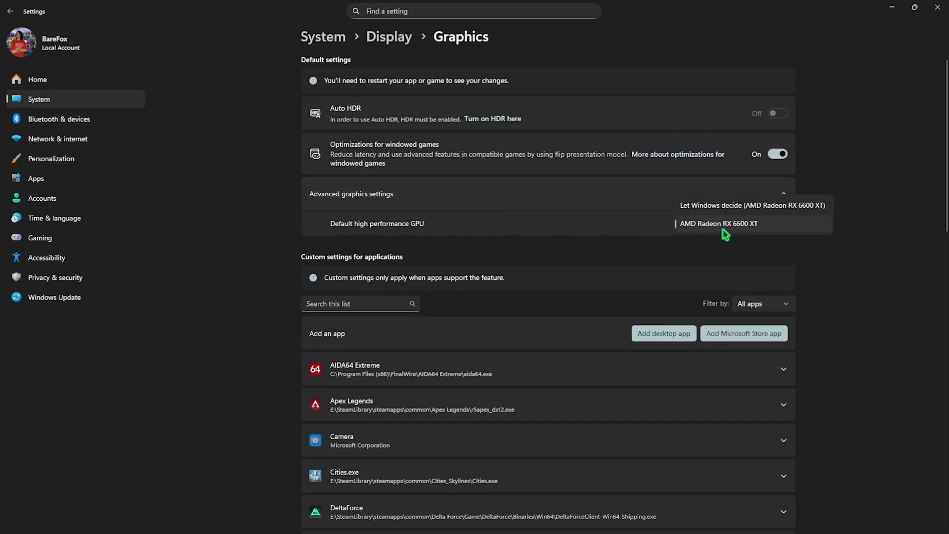
{"action": "left_click", "coordinate": [667, 229]}
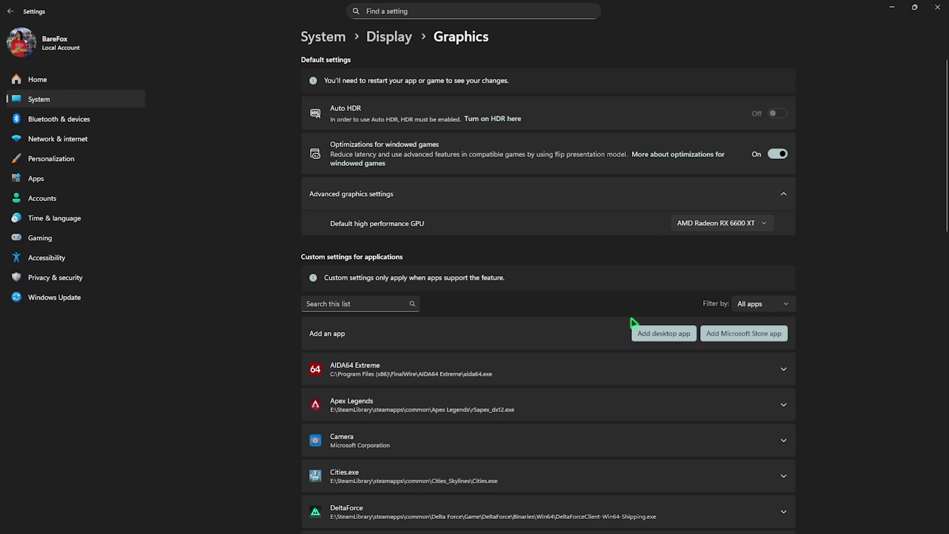
Add destiny2.exe from the Destiny 2 folder in the E: drive's SteamLibrary as a desktop app with custom graphics settings
{"action": "left_click", "coordinate": [656, 338]}
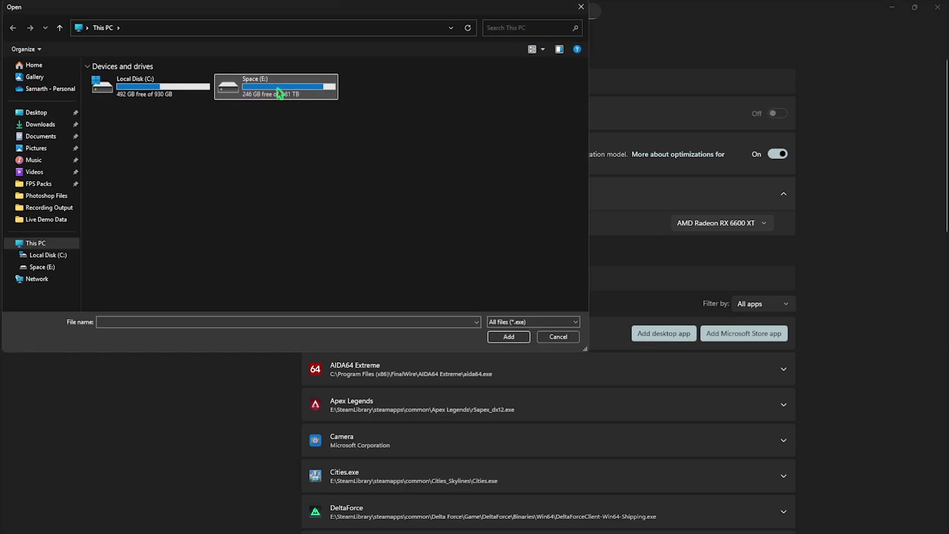
{"action": "double_click", "coordinate": [277, 88]}
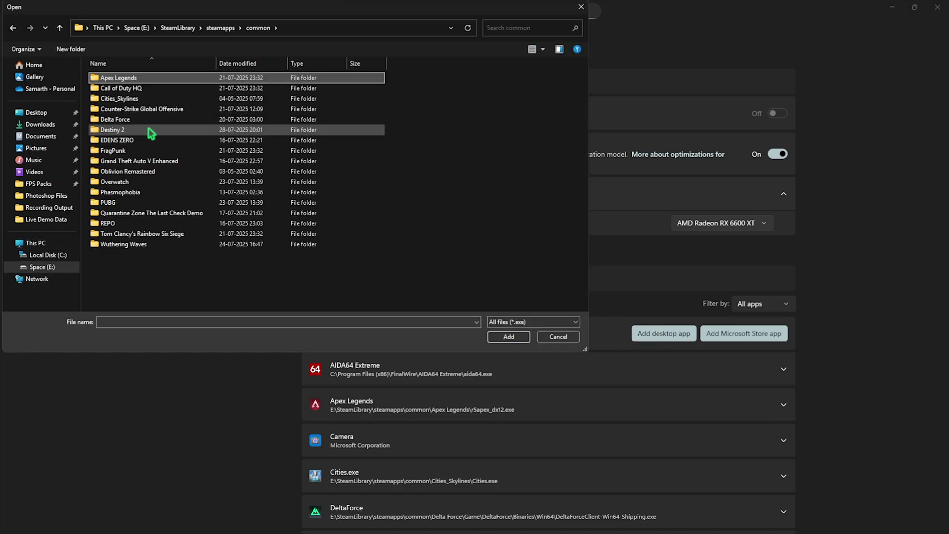
{"action": "double_click", "coordinate": [152, 129]}
{"action": "left_click", "coordinate": [140, 109]}
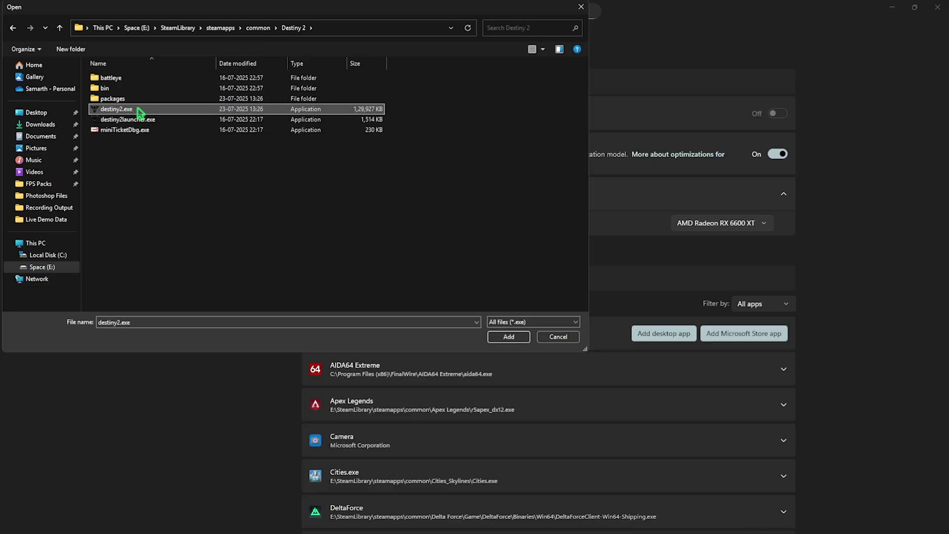
{"action": "left_click", "coordinate": [498, 341]}
Set Destiny 2's GPU preference to High Performance (AMD Radeon RX 6600 XT) and close Settings
{"action": "scroll", "coordinate": [483, 275], "scroll_direction": "down", "scroll_amount": 8}
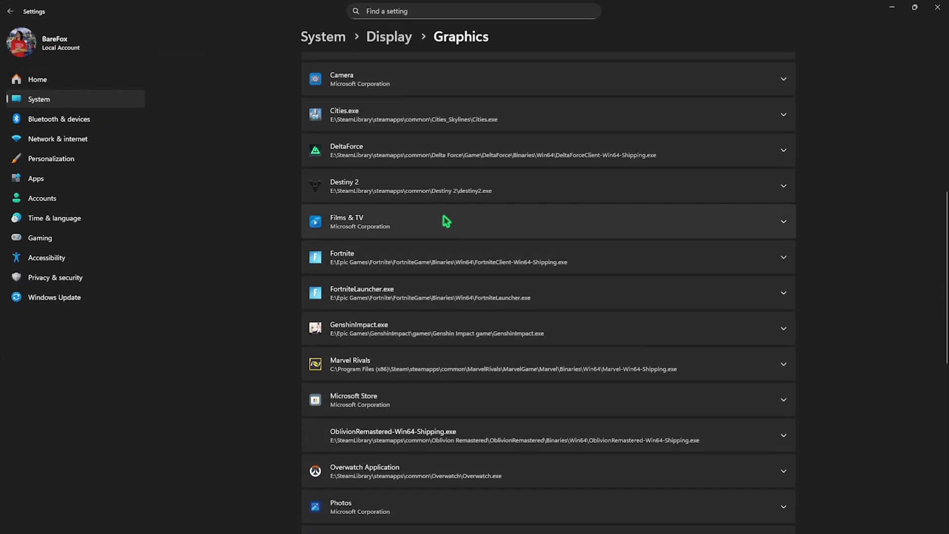
{"action": "left_click", "coordinate": [430, 200]}
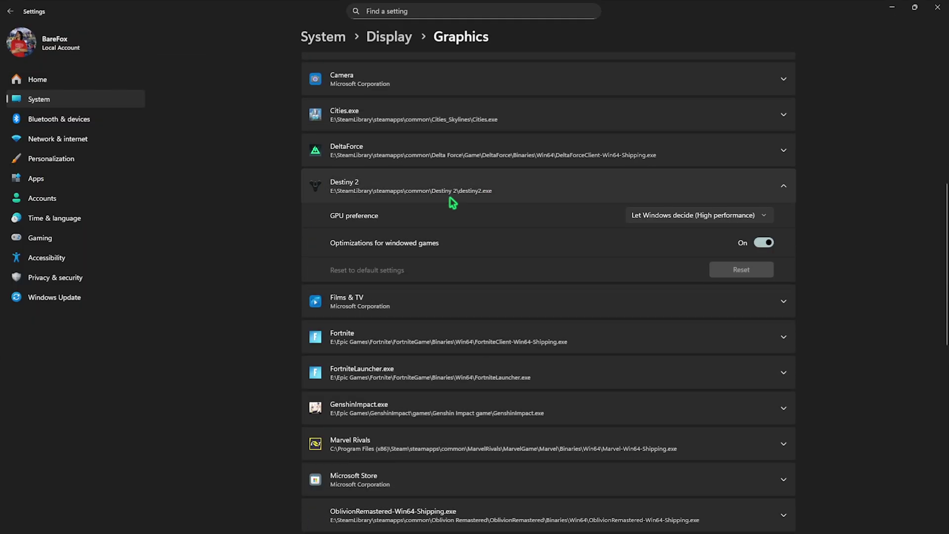
{"action": "left_click", "coordinate": [645, 224]}
{"action": "left_click", "coordinate": [665, 251]}
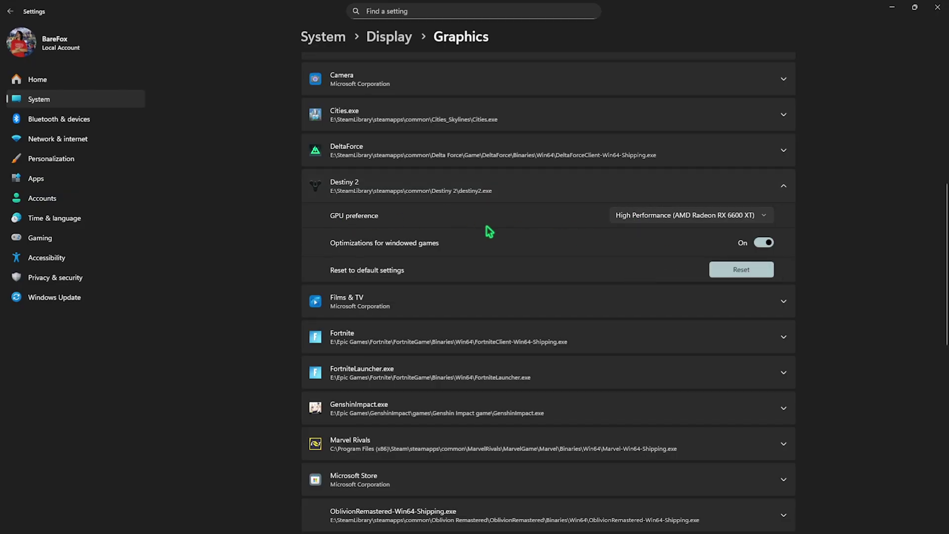
{"action": "left_click", "coordinate": [932, 5]}
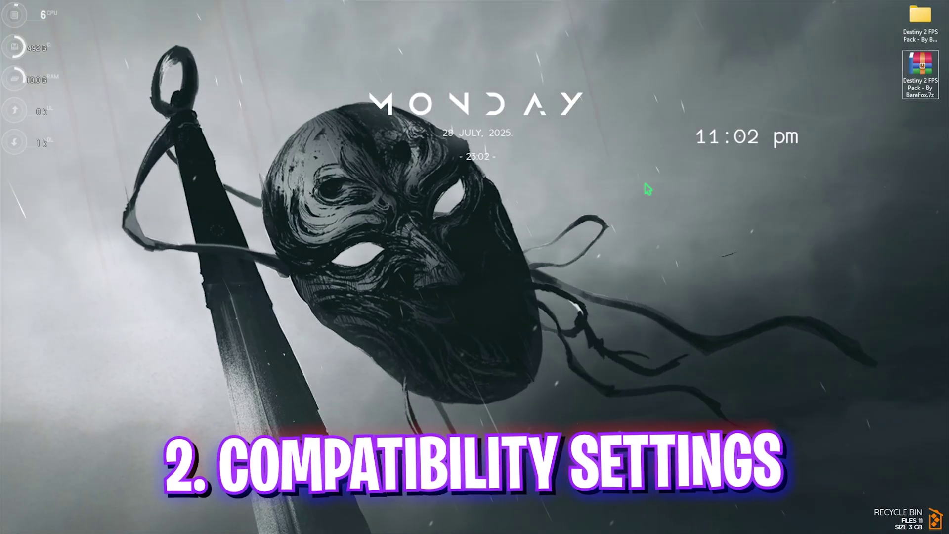
Switch to Steam and browse Destiny 2's local files in a maximized File Explorer window
{"action": "key", "text": "super"}
{"action": "type", "text": "steam"}
{"action": "key", "text": "Escape"}
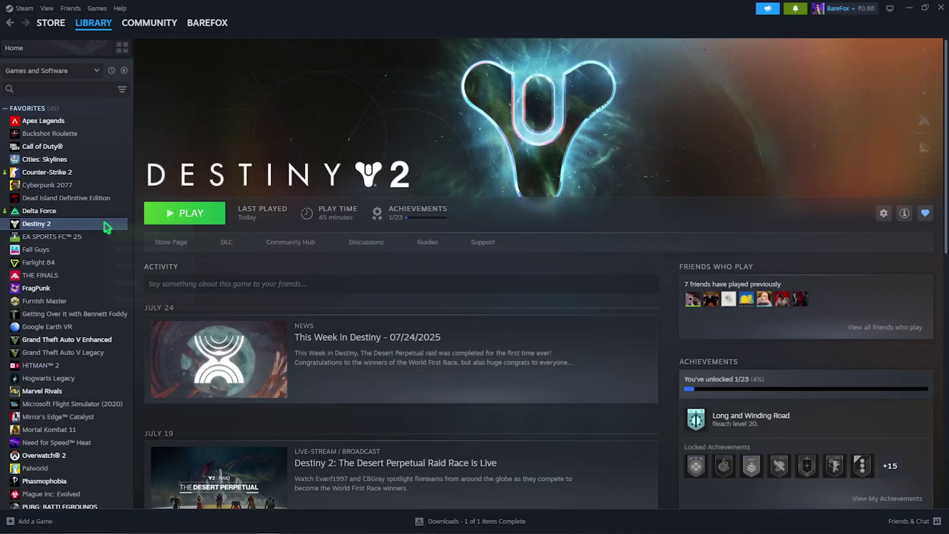
{"action": "right_click", "coordinate": [105, 225]}
{"action": "mouse_move", "coordinate": [134, 291]}
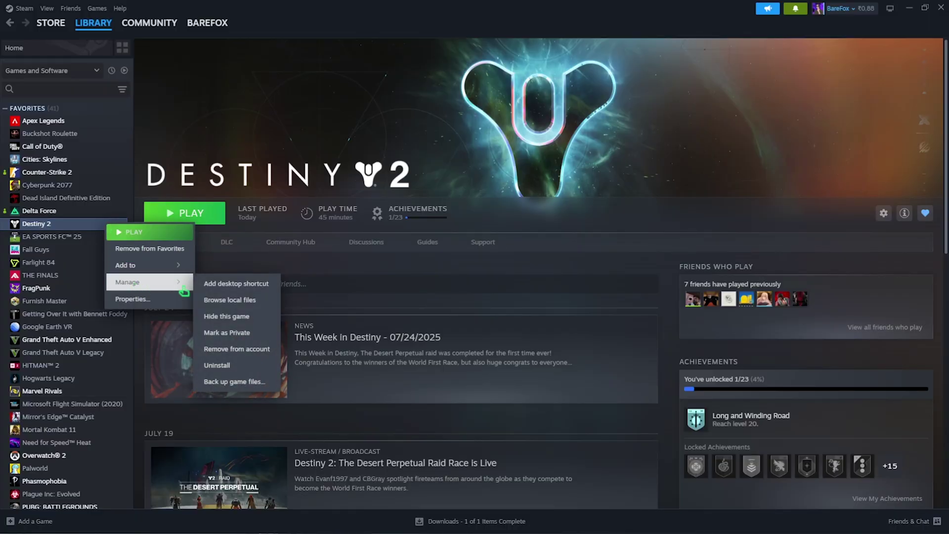
{"action": "left_click", "coordinate": [225, 299]}
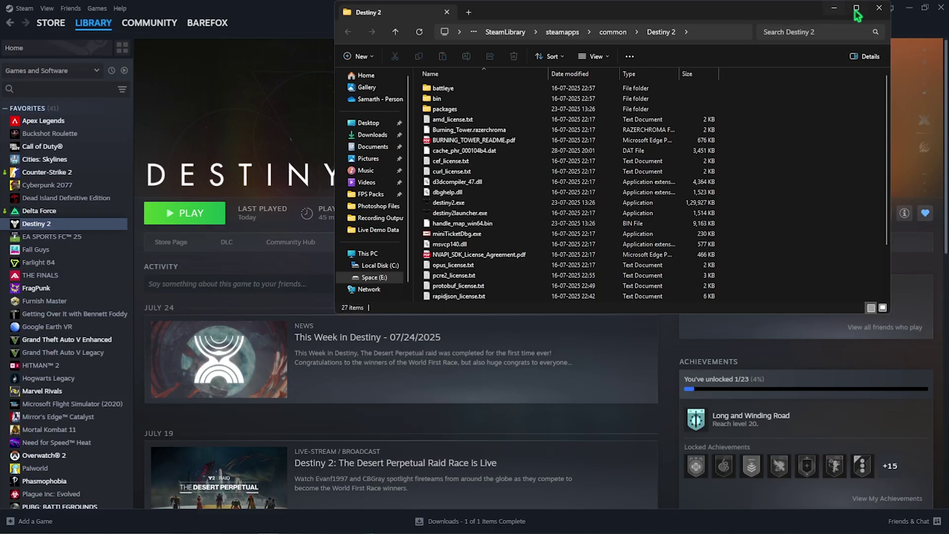
{"action": "left_click", "coordinate": [855, 9]}
Disable fullscreen optimizations in the compatibility properties of destiny2.exe
{"action": "left_click", "coordinate": [128, 197]}
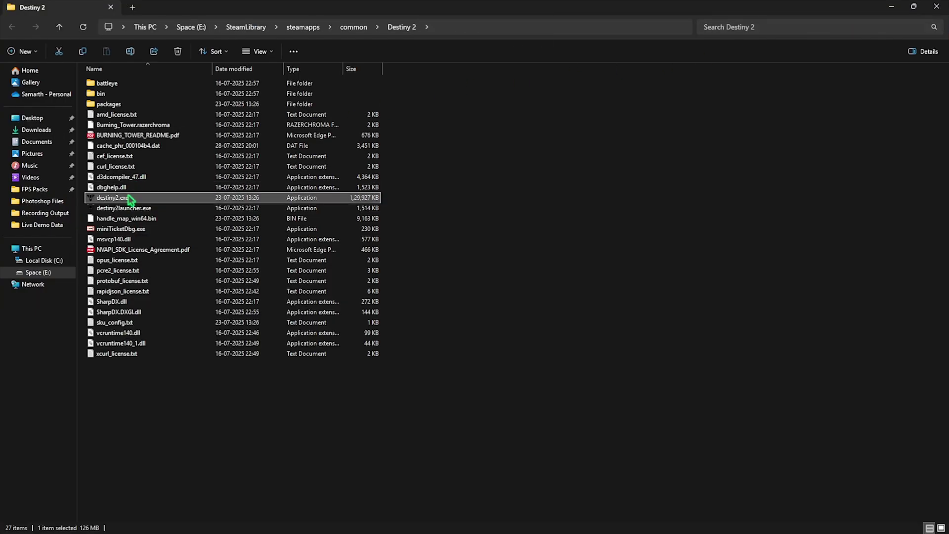
{"action": "right_click", "coordinate": [130, 199]}
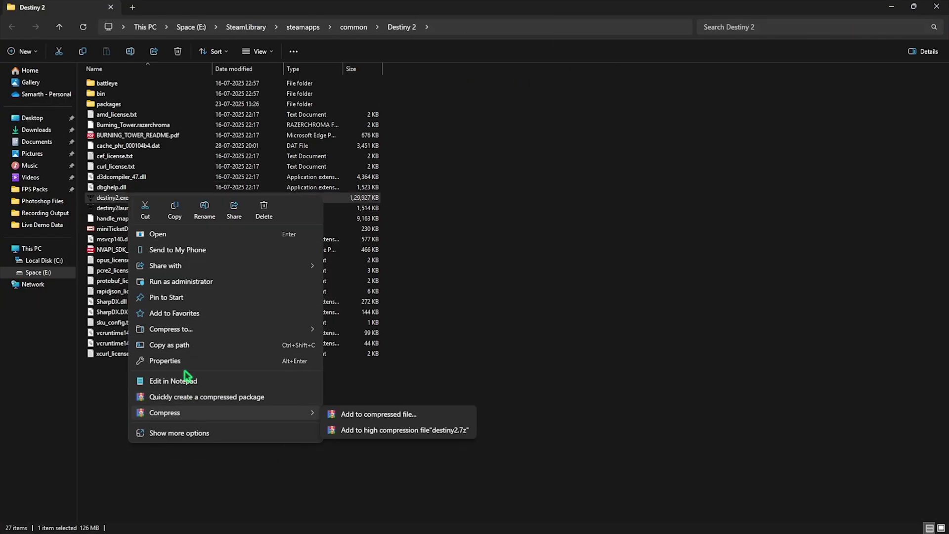
{"action": "left_click", "coordinate": [185, 366]}
{"action": "left_click", "coordinate": [228, 229]}
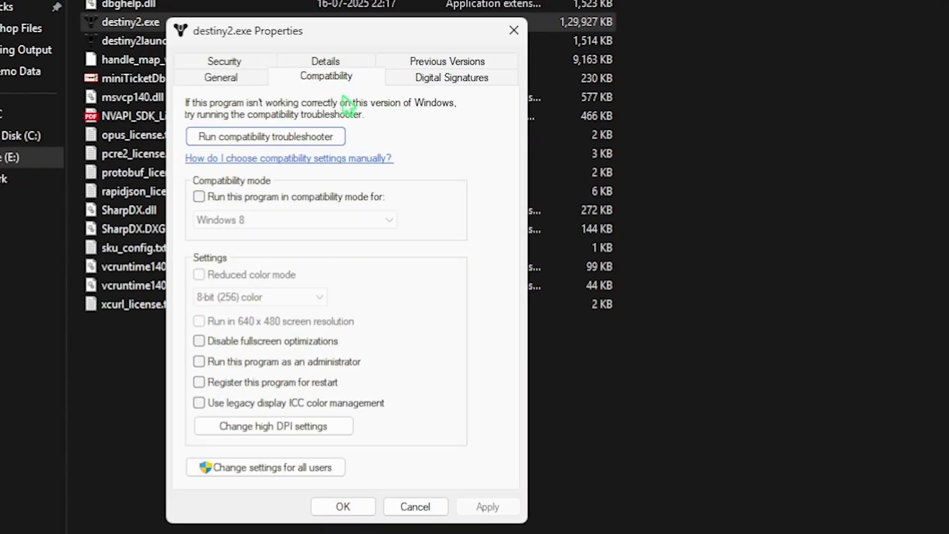
{"action": "left_click", "coordinate": [246, 343]}
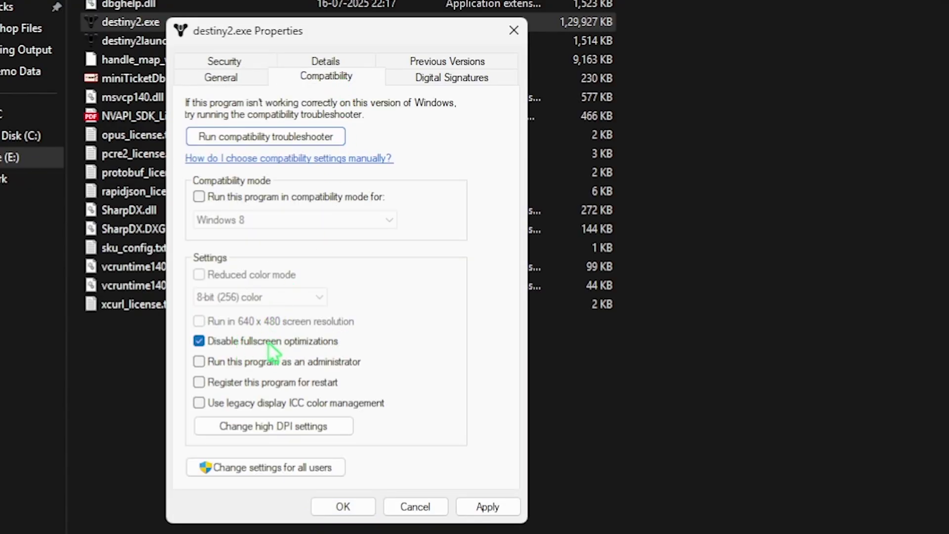
Override the high DPI scaling behavior of destiny2.exe with scaling performed by Application, and apply the properties
{"action": "left_click", "coordinate": [265, 430]}
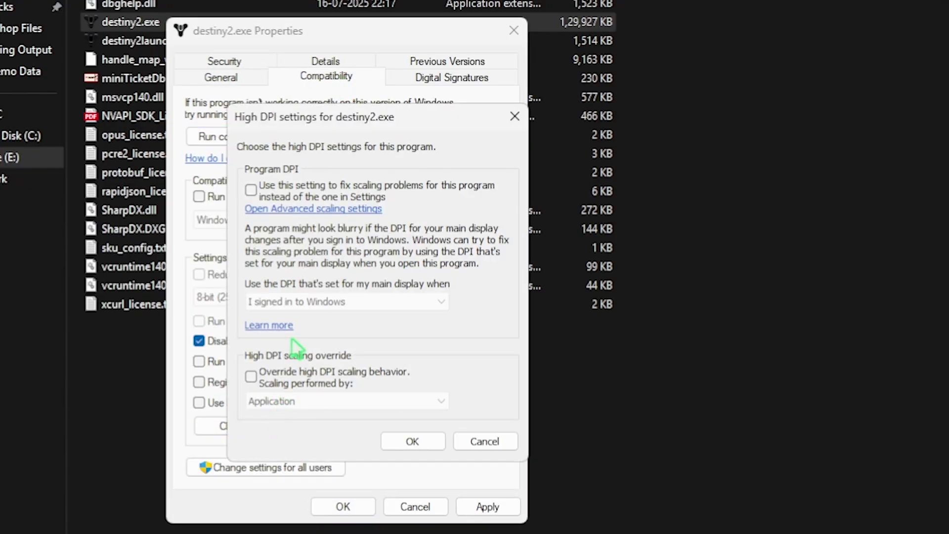
{"action": "left_click", "coordinate": [268, 383]}
{"action": "left_click", "coordinate": [419, 442]}
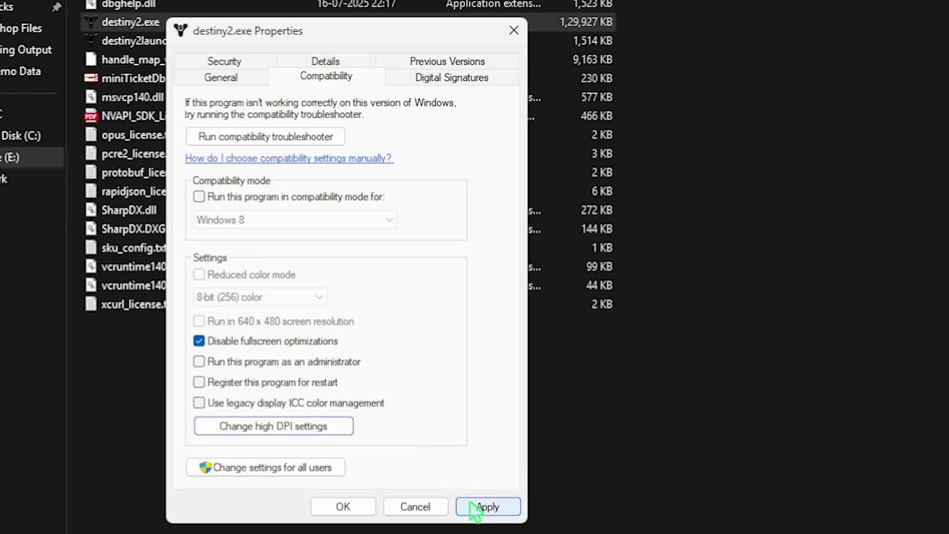
{"action": "left_click", "coordinate": [485, 506]}
{"action": "left_click", "coordinate": [372, 513]}
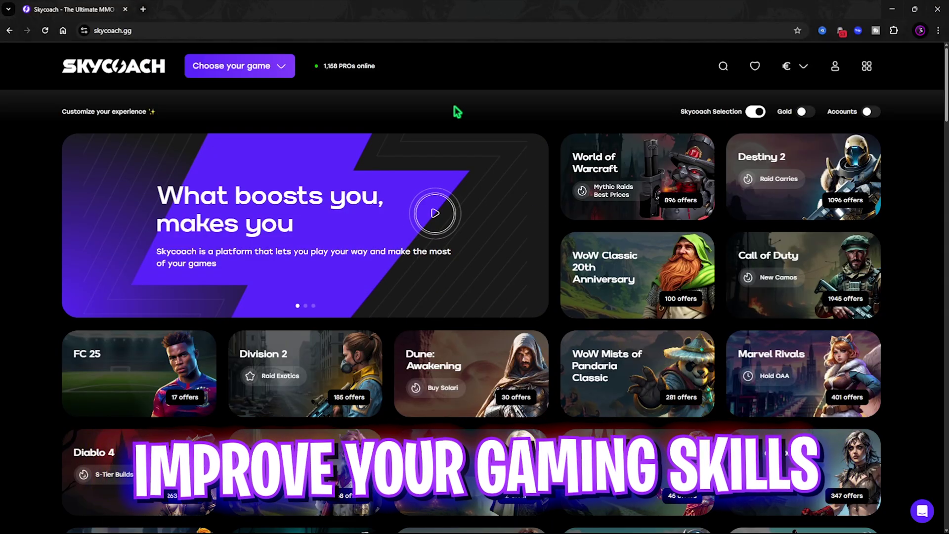
Look over the games on the Skycoach home page in the browser and open the Destiny 2 services
{"action": "scroll", "coordinate": [506, 133], "scroll_direction": "down", "scroll_amount": 10}
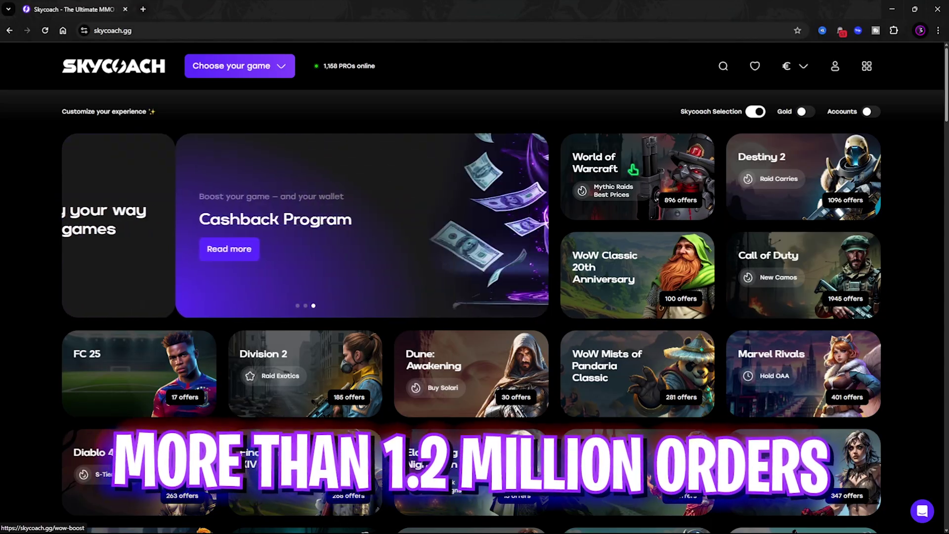
{"action": "scroll", "coordinate": [747, 251], "scroll_direction": "down", "scroll_amount": 7}
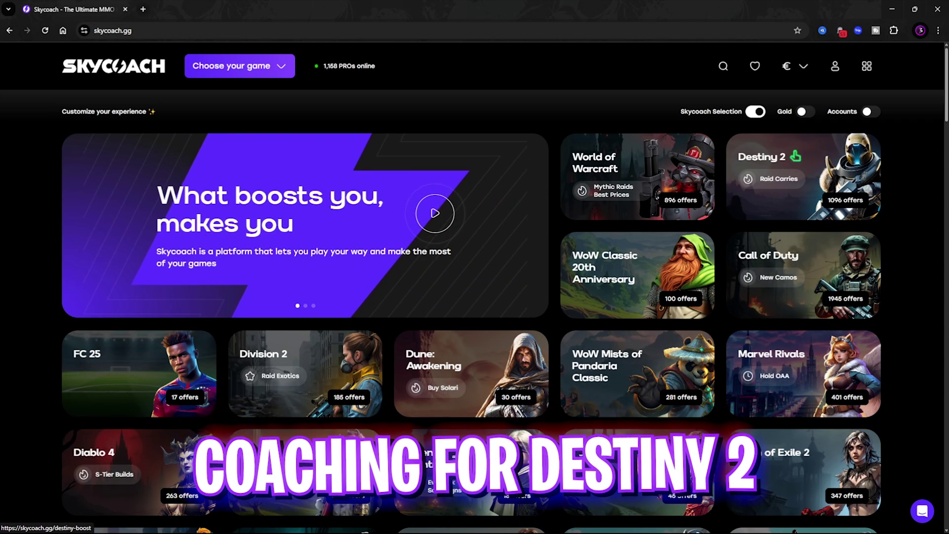
{"action": "left_click", "coordinate": [797, 156]}
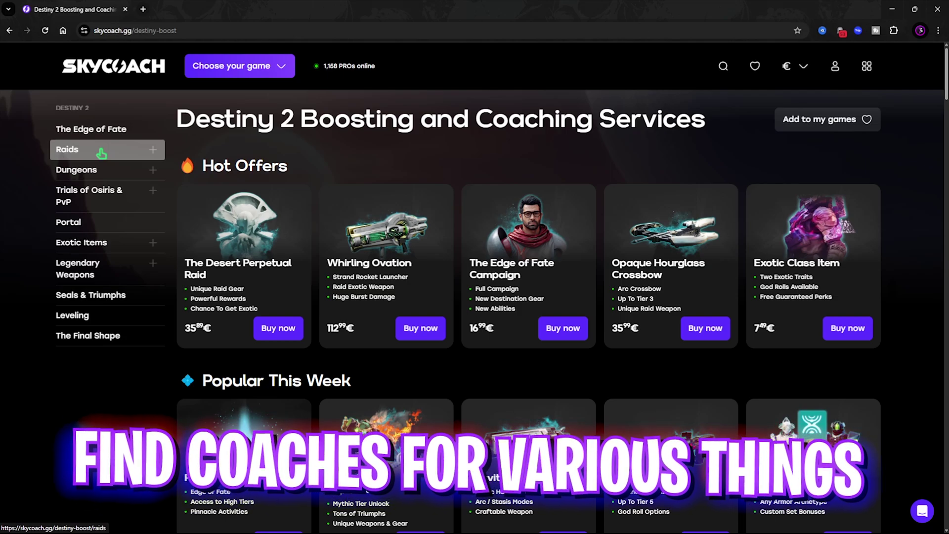
Check the available payment currencies and look through the offers on the Destiny 2 boosting and coaching page
{"action": "left_click", "coordinate": [794, 66]}
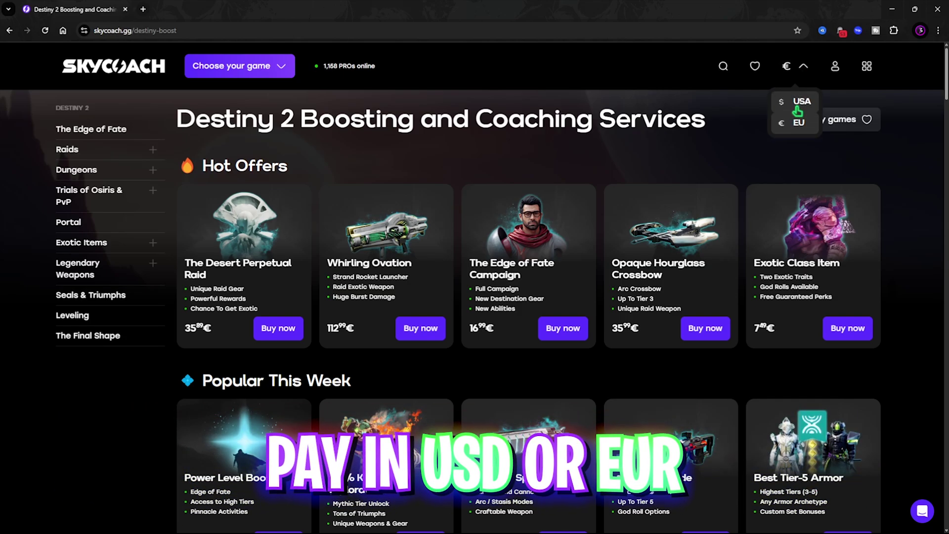
{"action": "scroll", "coordinate": [398, 221], "scroll_direction": "down", "scroll_amount": 15}
{"action": "scroll", "coordinate": [398, 220], "scroll_direction": "up", "scroll_amount": 8}
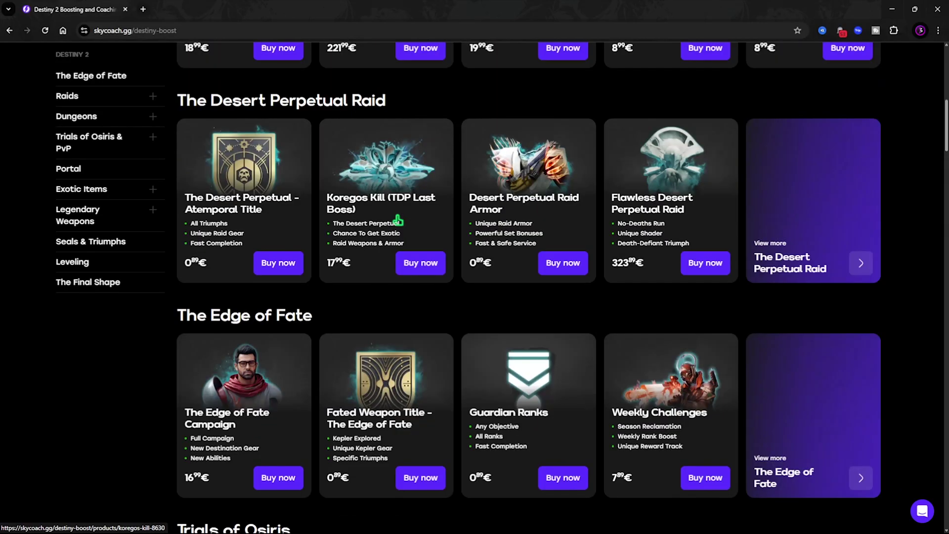
{"action": "scroll", "coordinate": [398, 221], "scroll_direction": "up", "scroll_amount": 10}
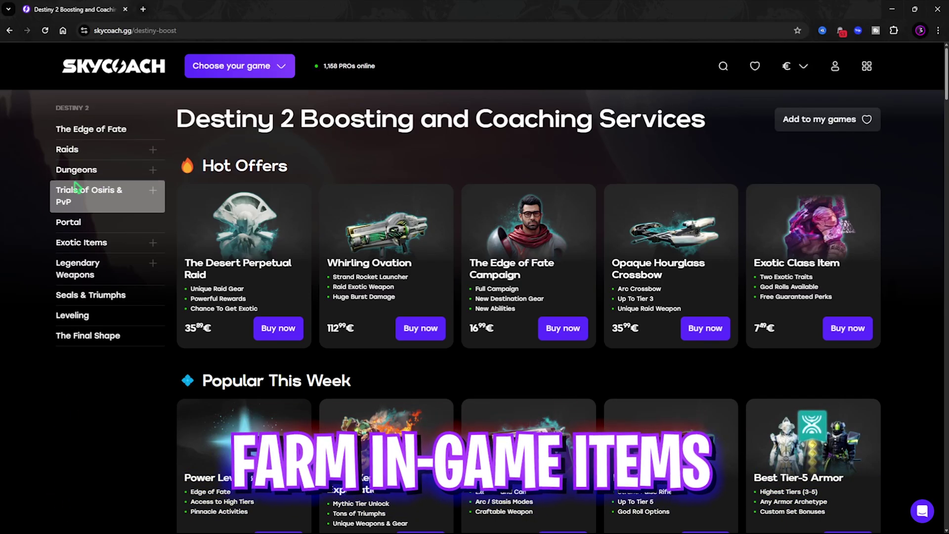
Browse the Destiny 2 service categories, including Raids and Portal
{"action": "left_click", "coordinate": [67, 149]}
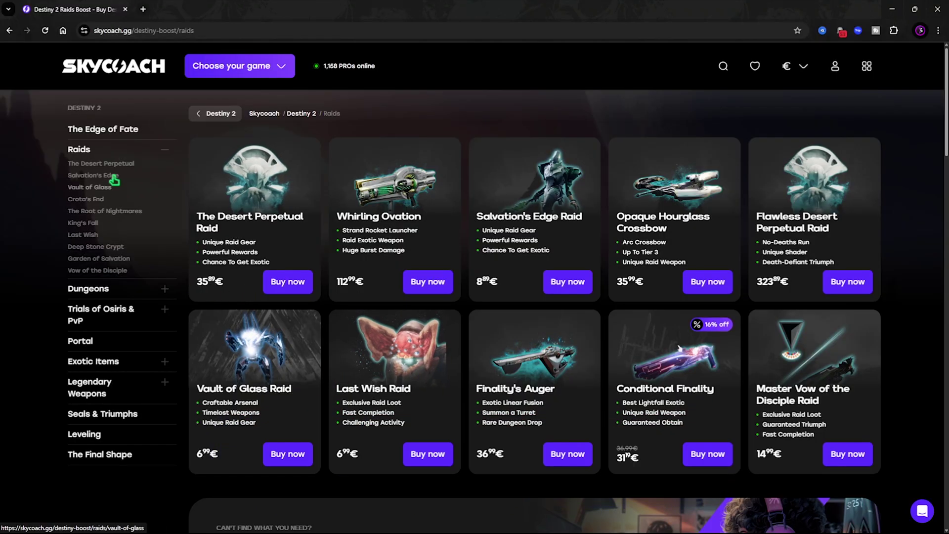
{"action": "left_click", "coordinate": [99, 341]}
{"action": "left_click", "coordinate": [119, 239]}
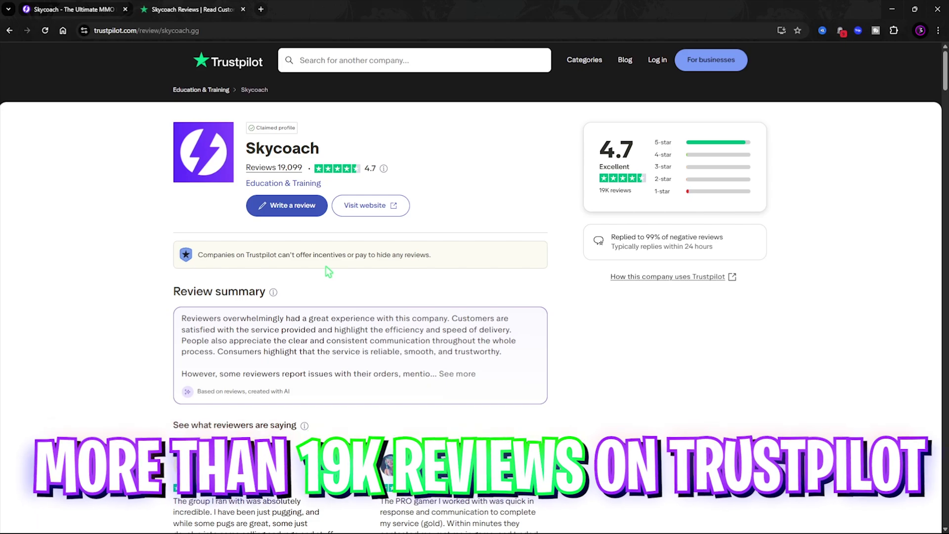
Look over Skycoach's Trustpilot reviews and open the support chat on the Skycoach home page
{"action": "scroll", "coordinate": [326, 269], "scroll_direction": "down", "scroll_amount": 5}
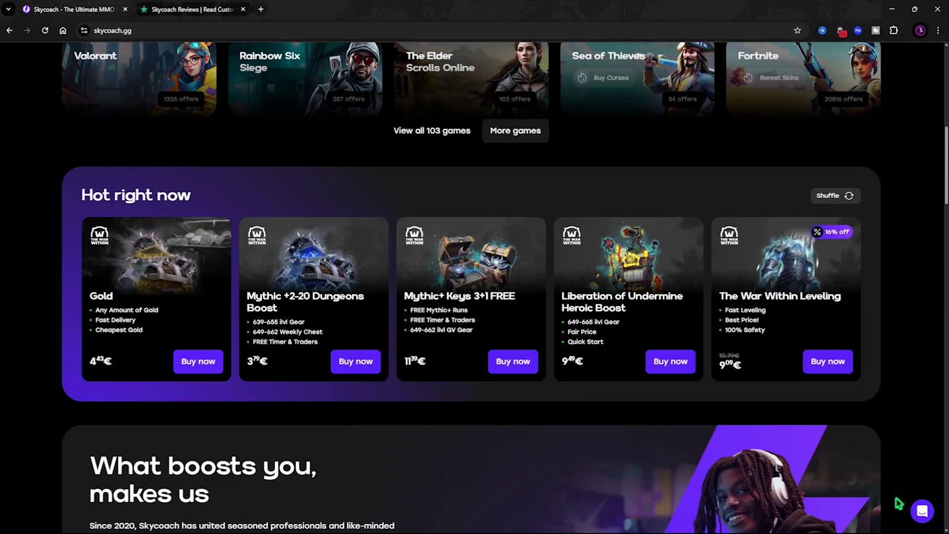
{"action": "left_click", "coordinate": [921, 511]}
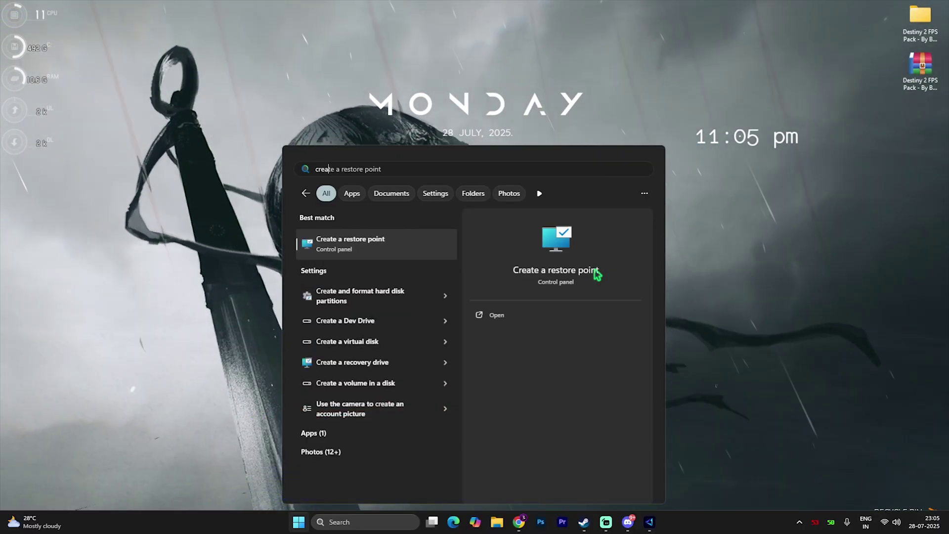
Create a system restore point described as "Destiny 2" with Local Disk (C:) selected, and close the message
{"action": "left_click", "coordinate": [596, 274]}
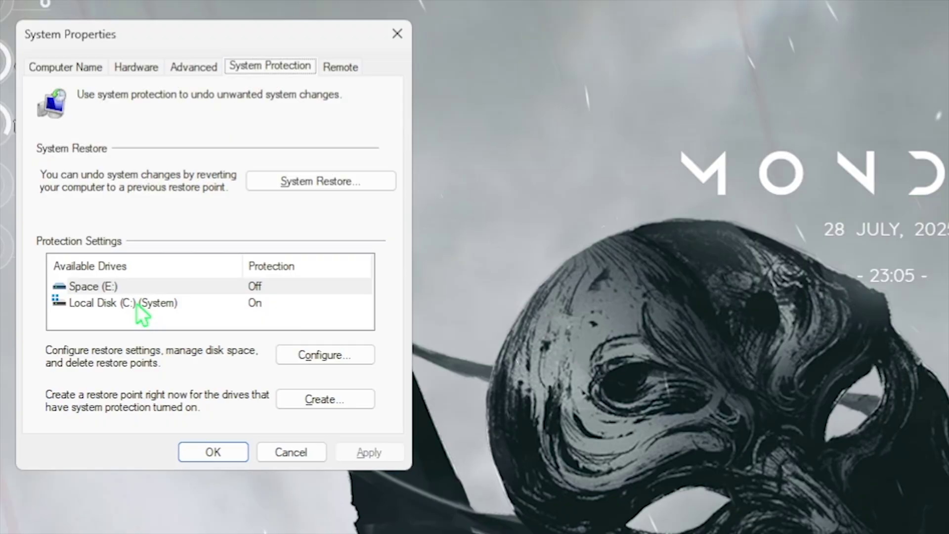
{"action": "left_click", "coordinate": [138, 303]}
{"action": "left_click", "coordinate": [316, 399]}
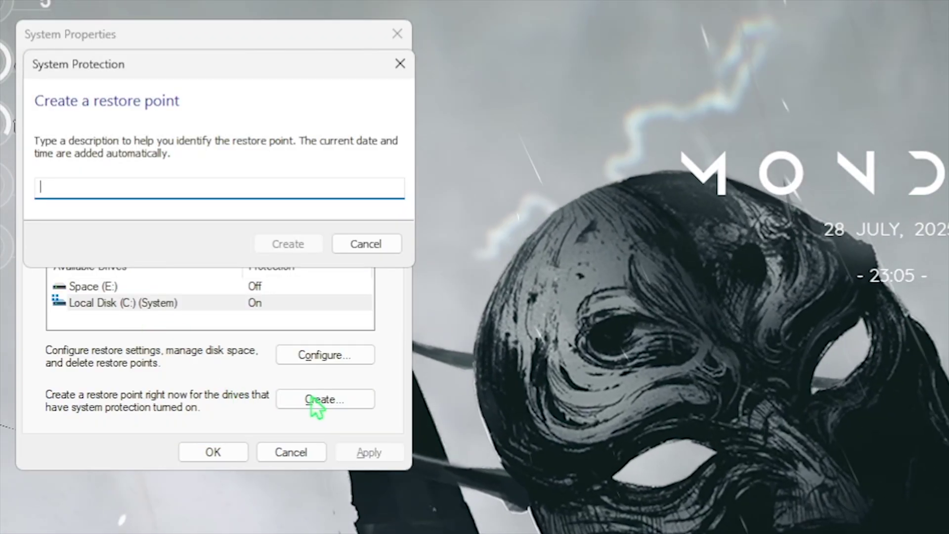
{"action": "type", "text": "Destiny "}
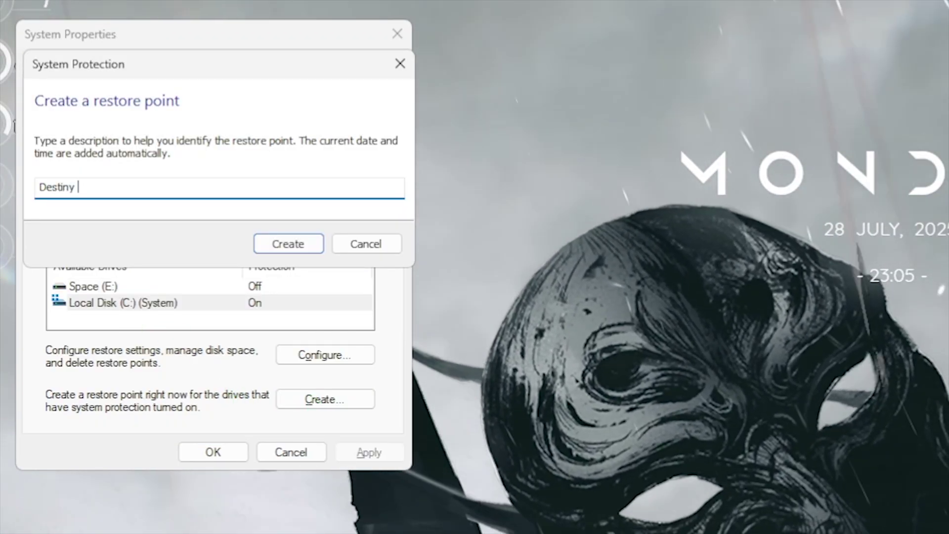
{"action": "type", "text": "2"}
{"action": "key", "text": "Return"}
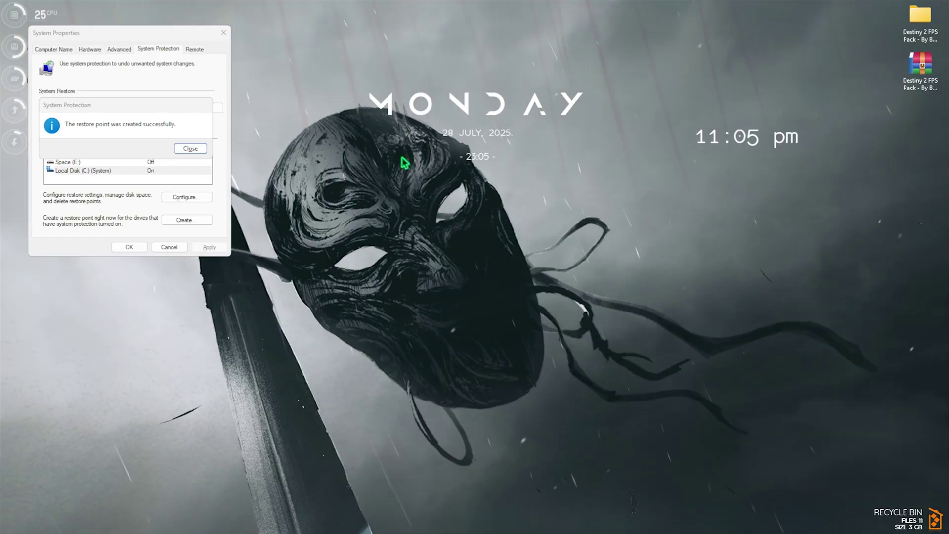
{"action": "left_click", "coordinate": [190, 148]}
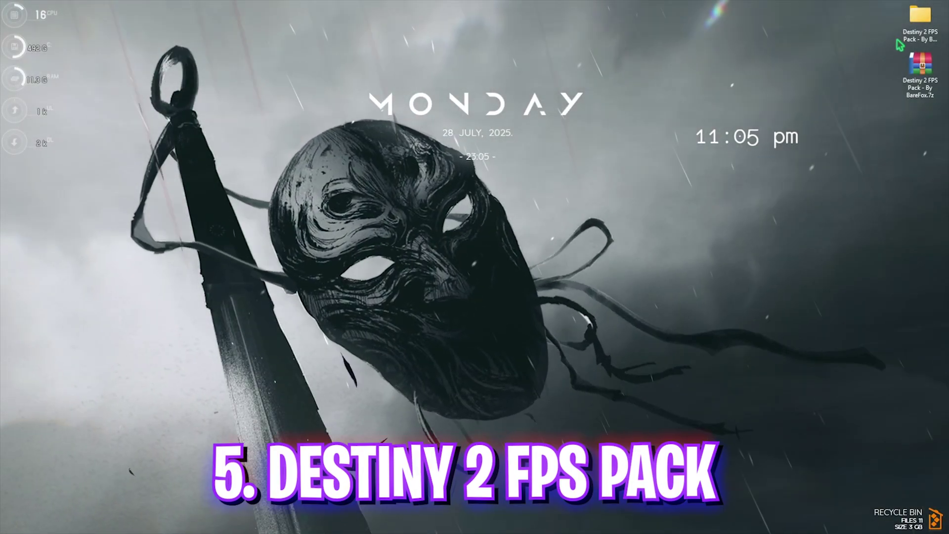
Open the Destiny 2 FPS Pack folder on the desktop and examine the AMD and INTEL registry files under 1- CPU Priority
{"action": "double_click", "coordinate": [920, 20]}
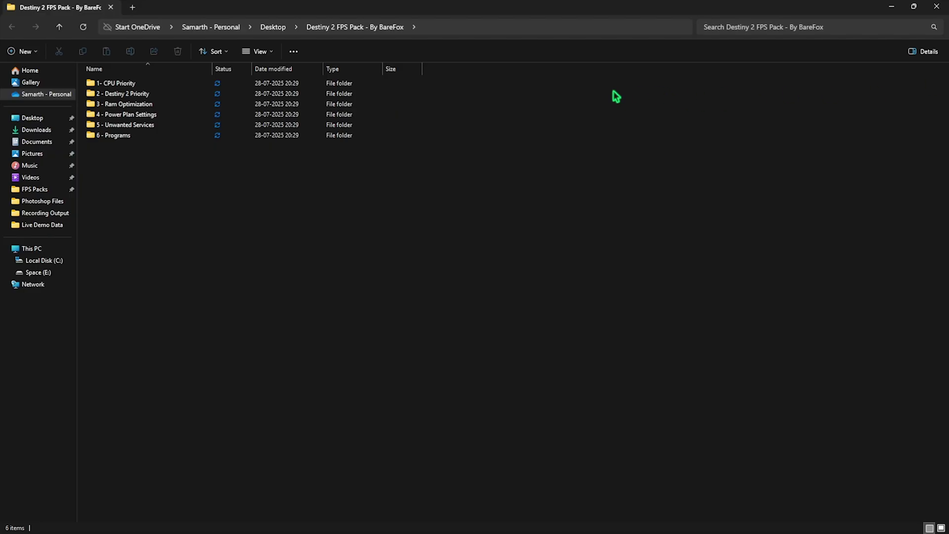
{"action": "double_click", "coordinate": [173, 87]}
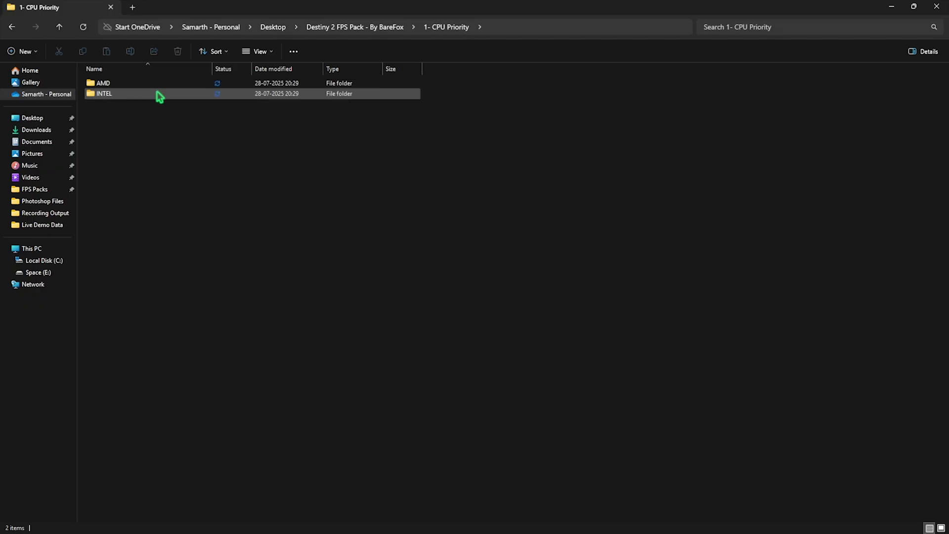
{"action": "double_click", "coordinate": [151, 84]}
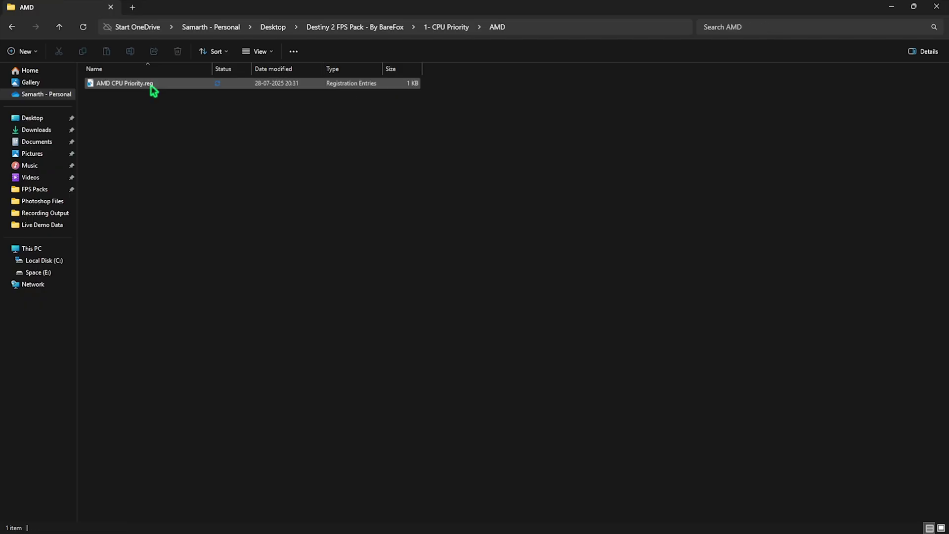
{"action": "left_click", "coordinate": [446, 27]}
{"action": "double_click", "coordinate": [117, 94]}
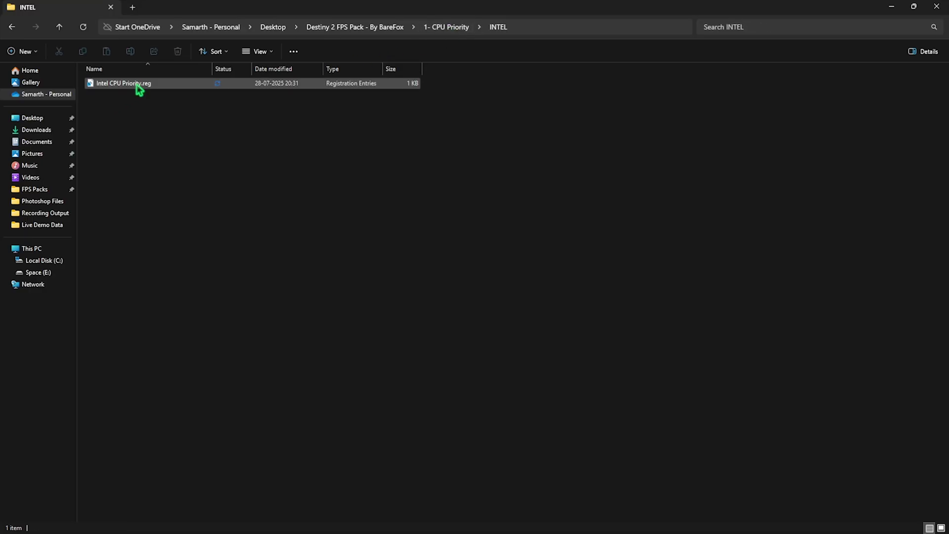
{"action": "left_click", "coordinate": [388, 29]}
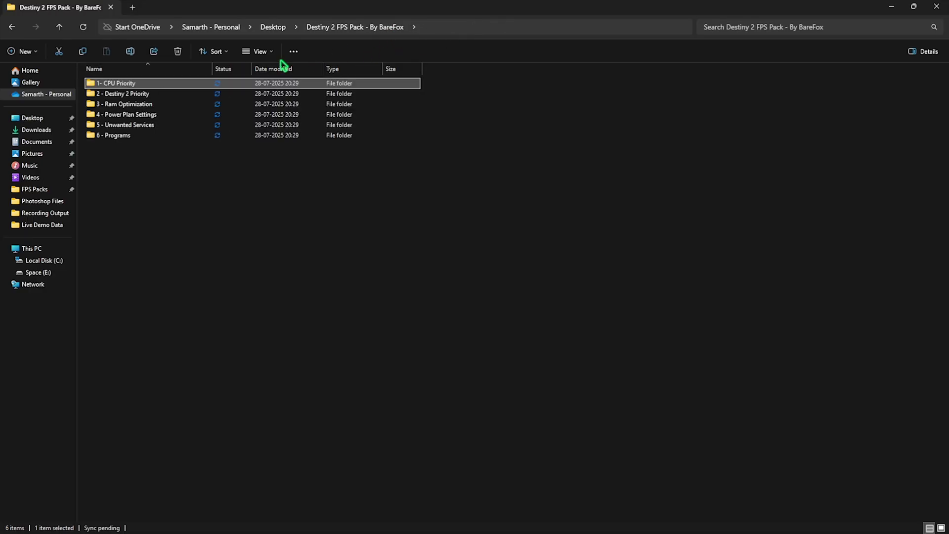
Examine the registry files in 2 - Destiny 2 Priority and 3 - Ram Optimization, selecting 32GB Ram.reg
{"action": "double_click", "coordinate": [132, 95]}
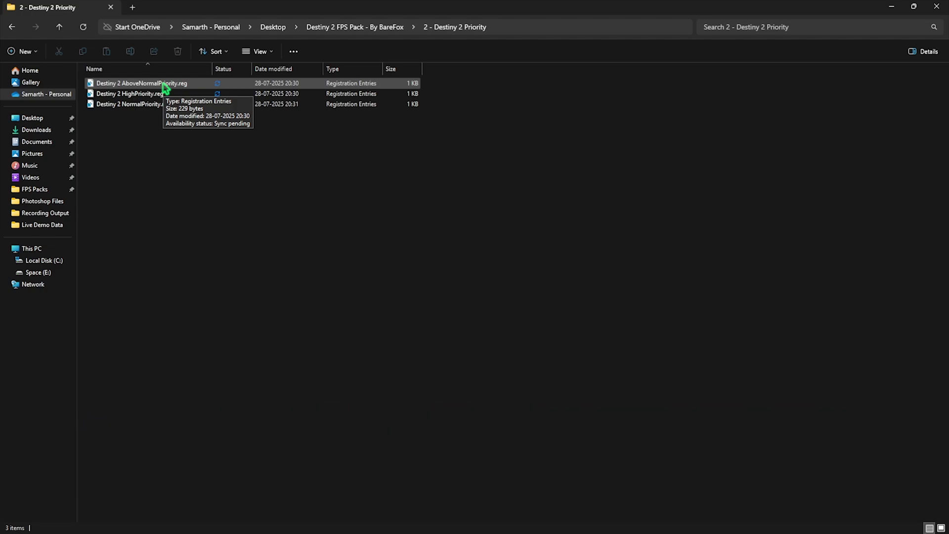
{"action": "left_click", "coordinate": [335, 29]}
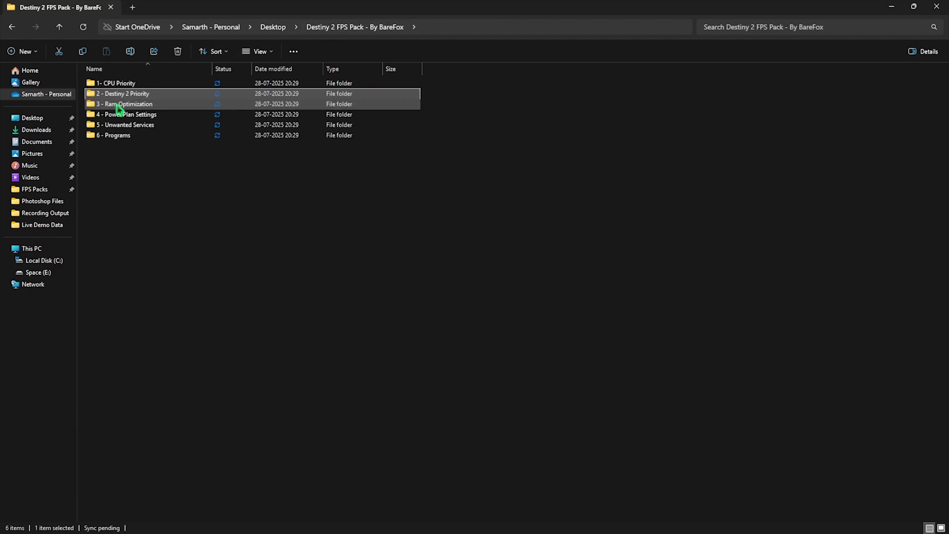
{"action": "double_click", "coordinate": [145, 105]}
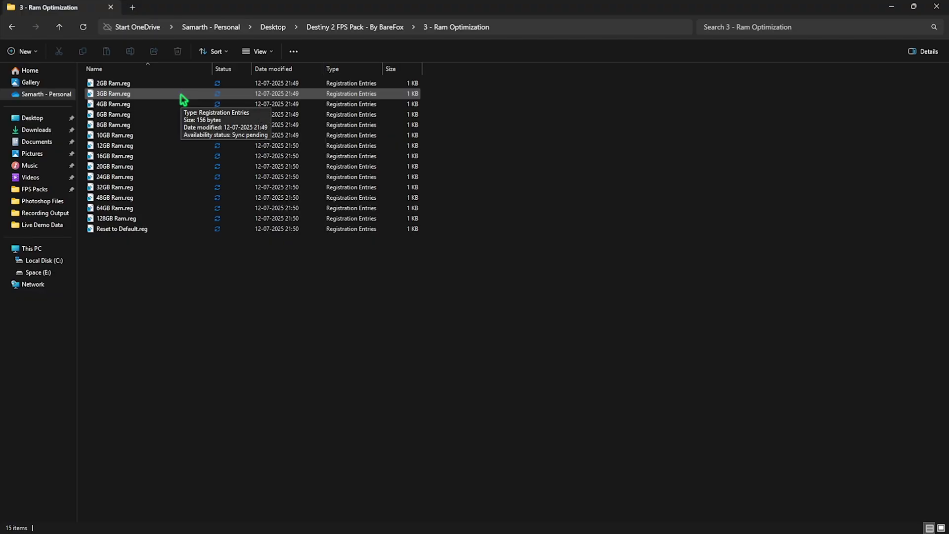
{"action": "left_click", "coordinate": [120, 188]}
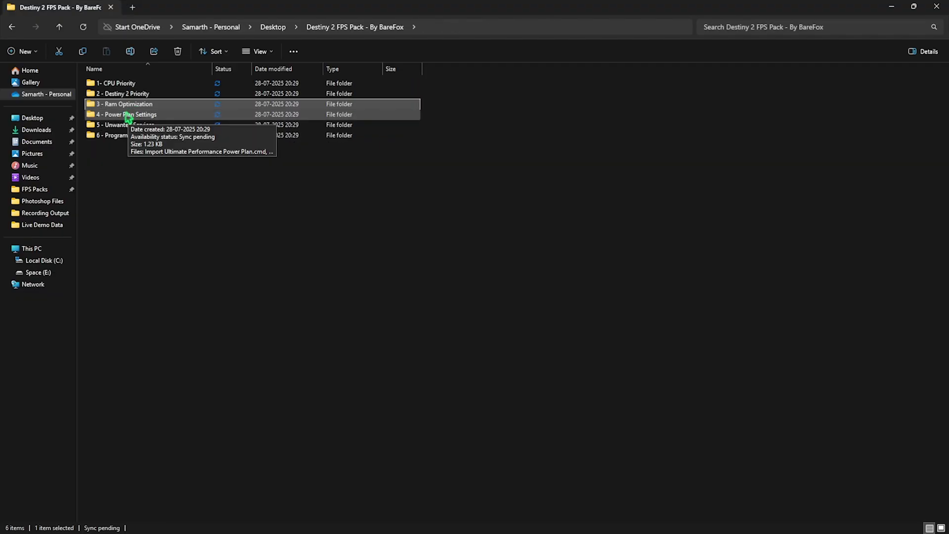
Check the Ultimate Performance import script in 4 - Power Plan Settings, and view the available power plans through the Power Plans shortcut
{"action": "double_click", "coordinate": [127, 115]}
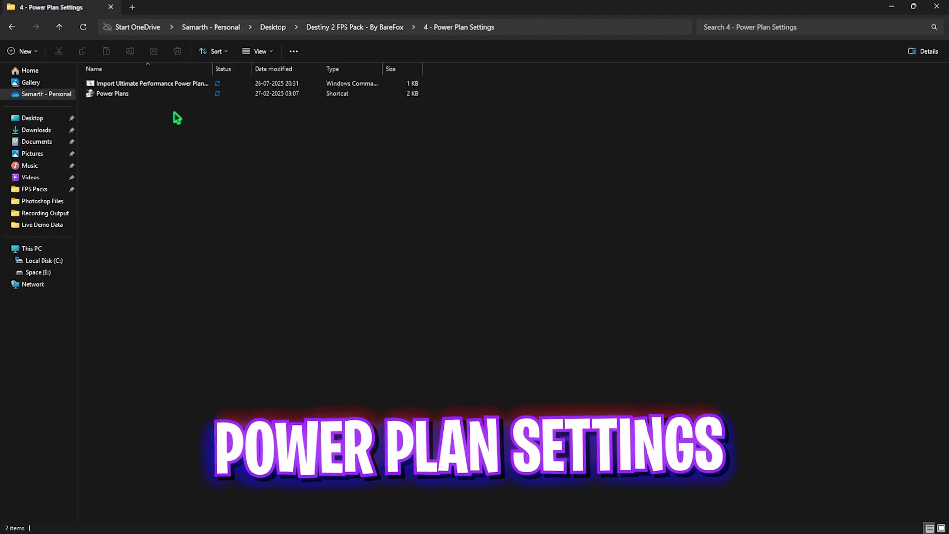
{"action": "left_click", "coordinate": [144, 85]}
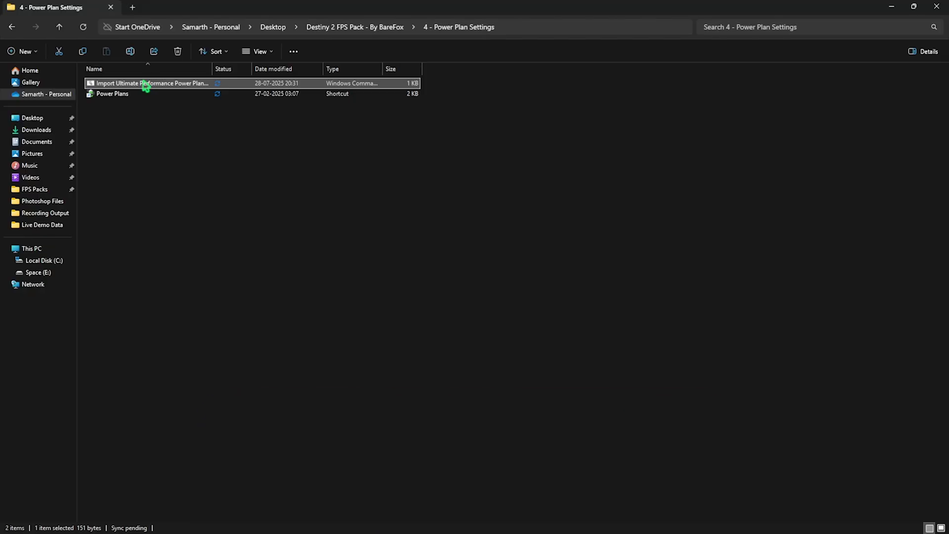
{"action": "right_click", "coordinate": [146, 85]}
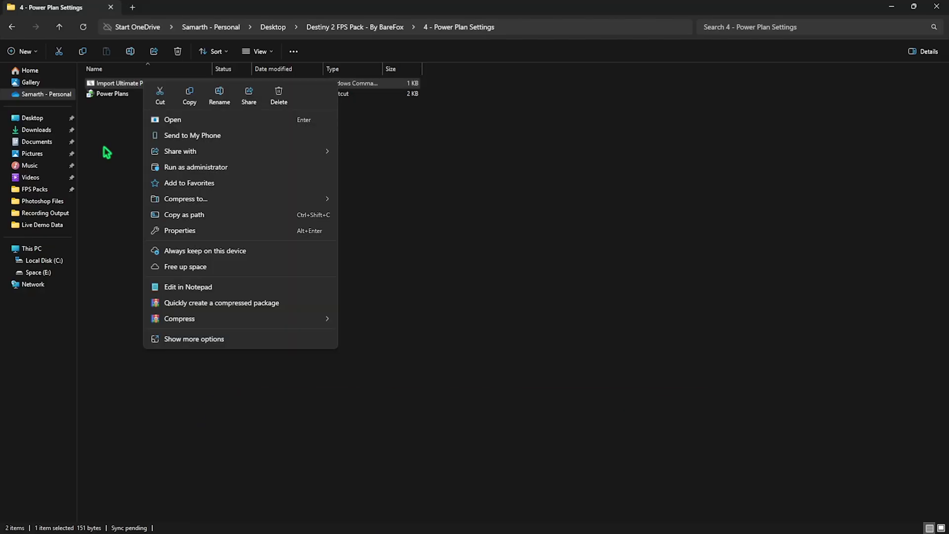
{"action": "left_click", "coordinate": [106, 152]}
{"action": "left_click", "coordinate": [107, 152]}
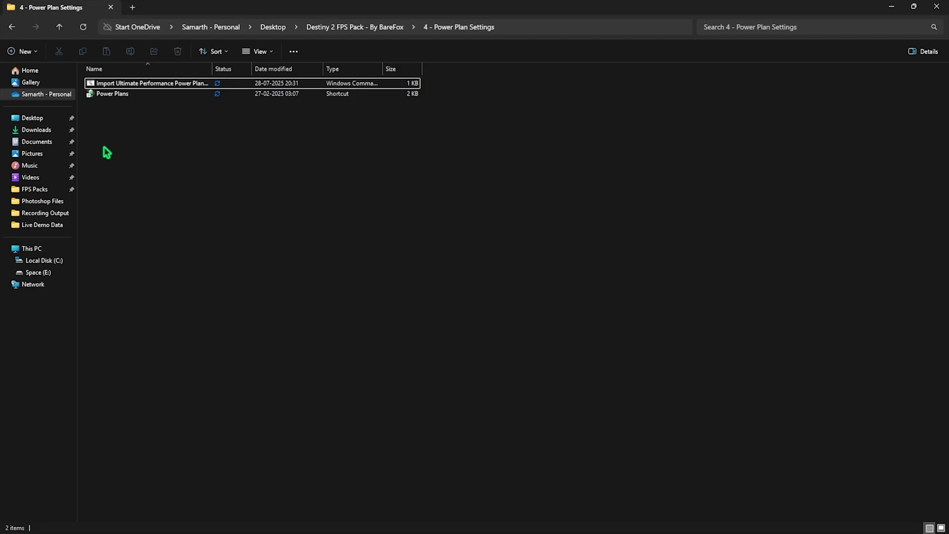
{"action": "double_click", "coordinate": [113, 94]}
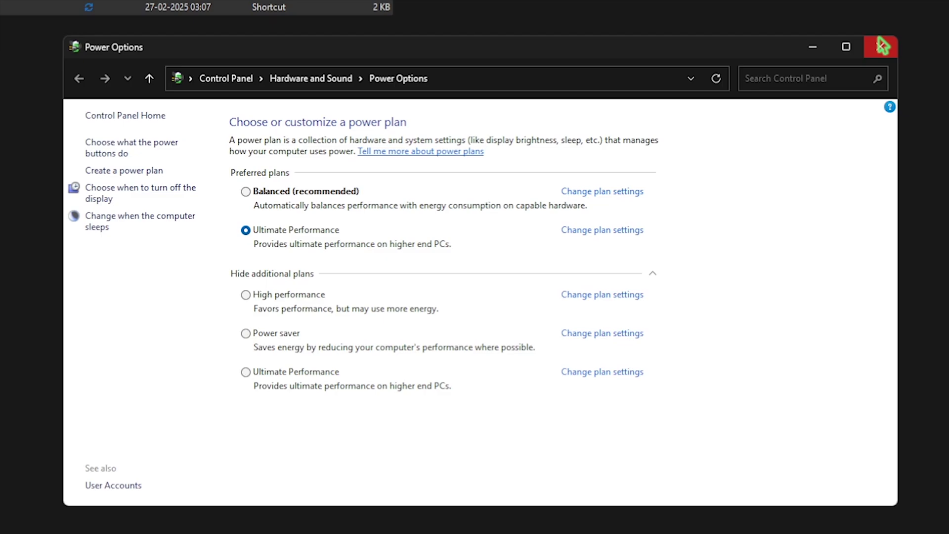
{"action": "left_click", "coordinate": [882, 47]}
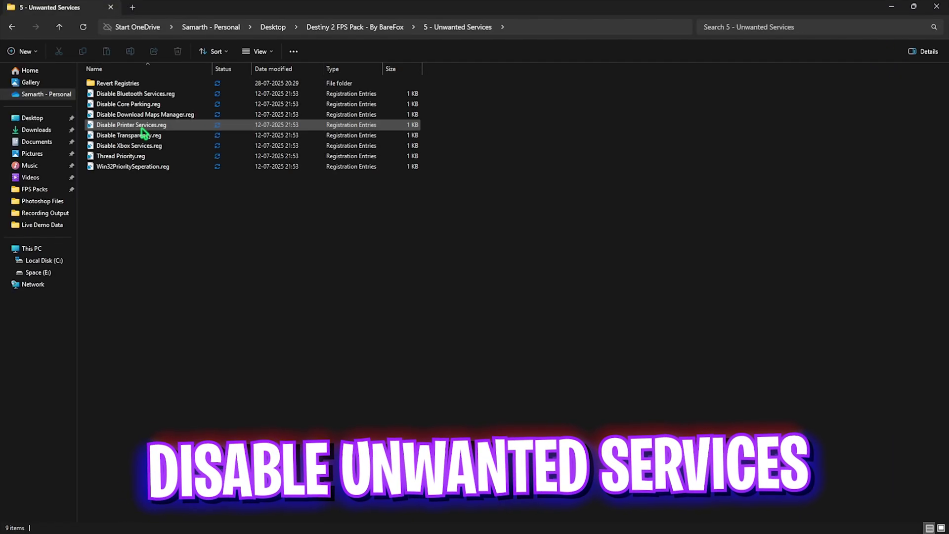
Examine the registry files in 5 - Unwanted Services, including the Bluetooth and printer ones, and the Revert Registries subfolder
{"action": "left_click_drag", "start_coordinate": [155, 203], "coordinate": [161, 95]}
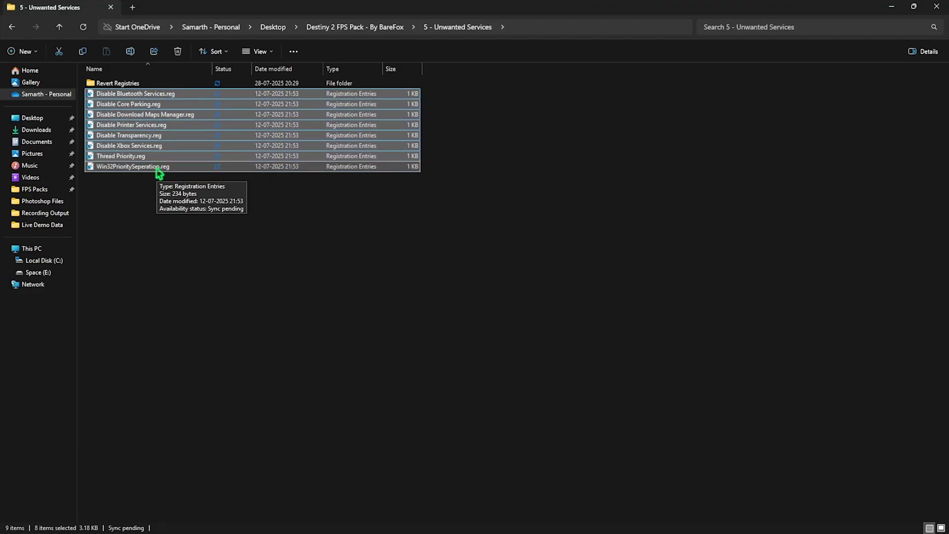
{"action": "left_click", "coordinate": [126, 221]}
{"action": "left_click", "coordinate": [156, 94]}
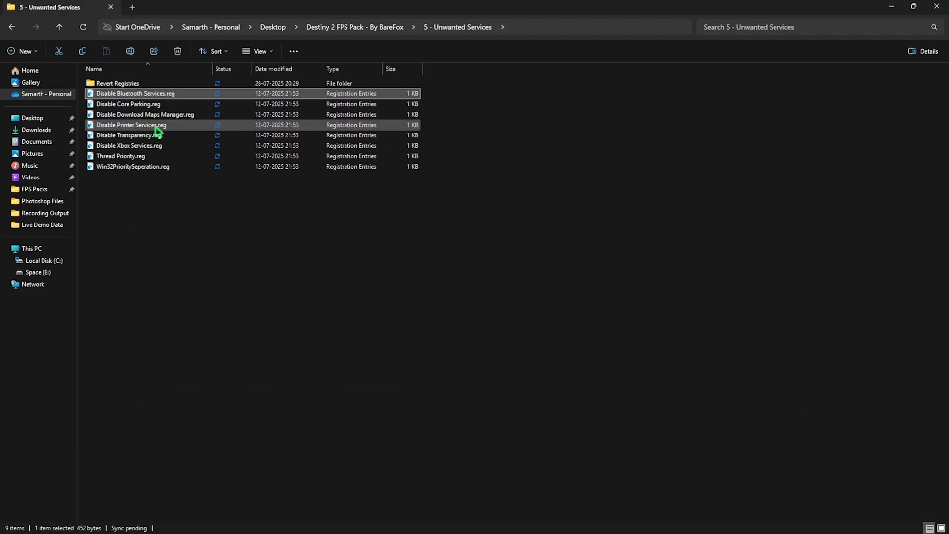
{"action": "left_click", "coordinate": [152, 128], "text": "ctrl"}
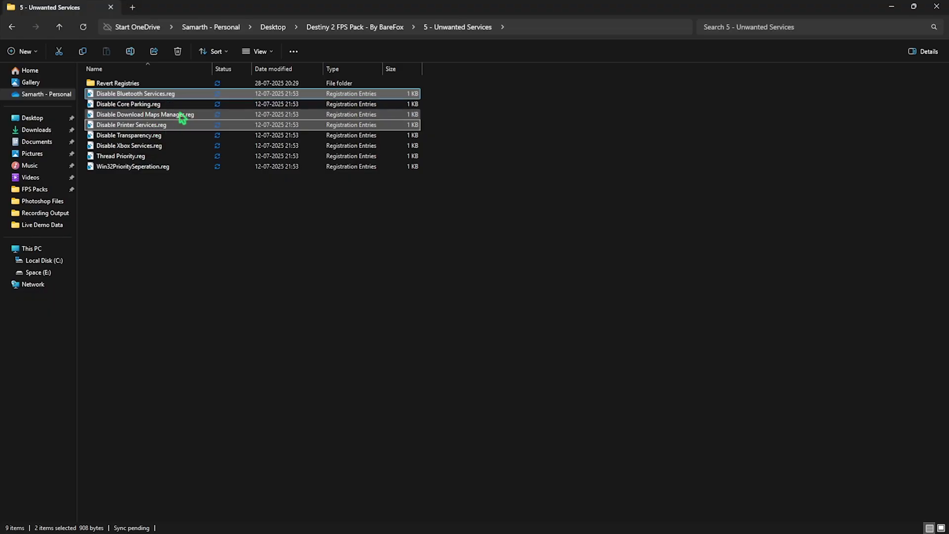
{"action": "double_click", "coordinate": [189, 85]}
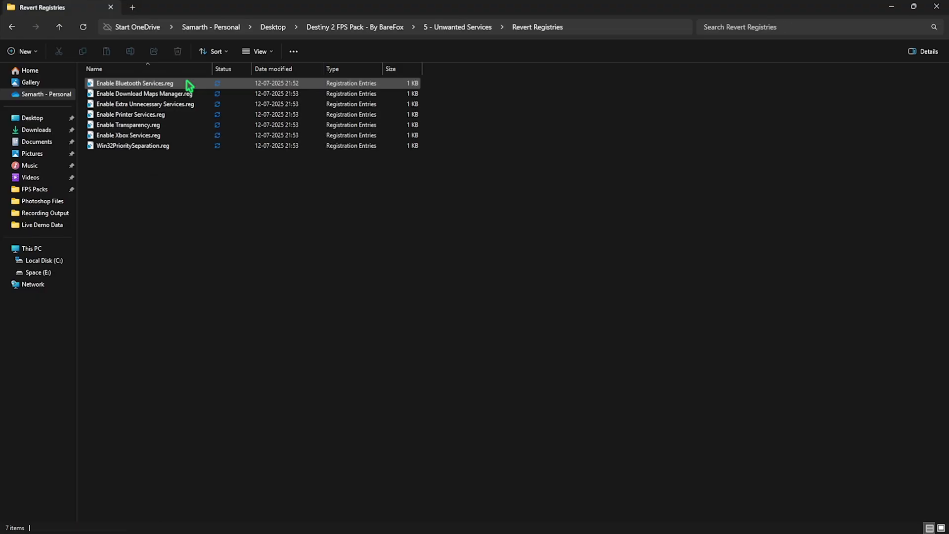
{"action": "key", "text": "alt+Up"}
{"action": "key", "text": "alt+Up"}
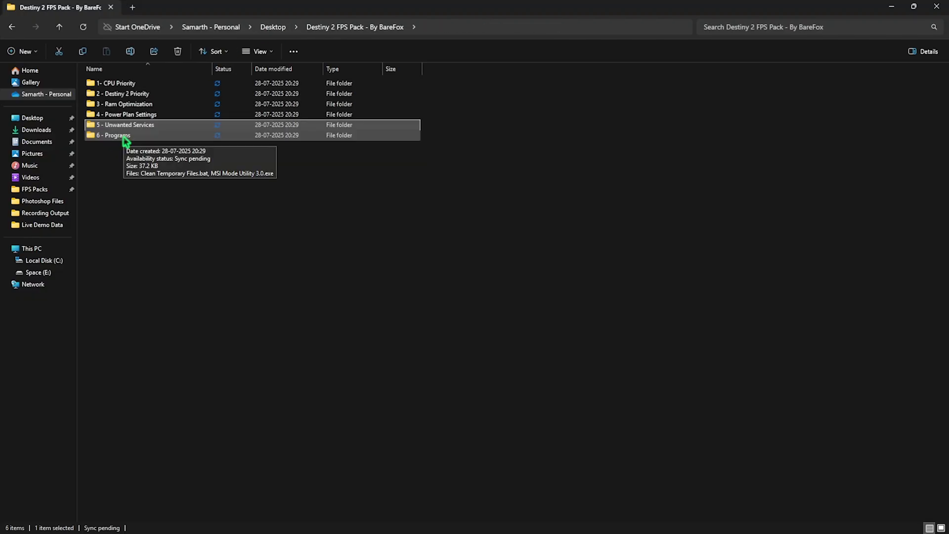
Run Clean Temporary Files.bat from 6 - Programs as administrator, delete all temporary files, and close the command window
{"action": "double_click", "coordinate": [123, 136]}
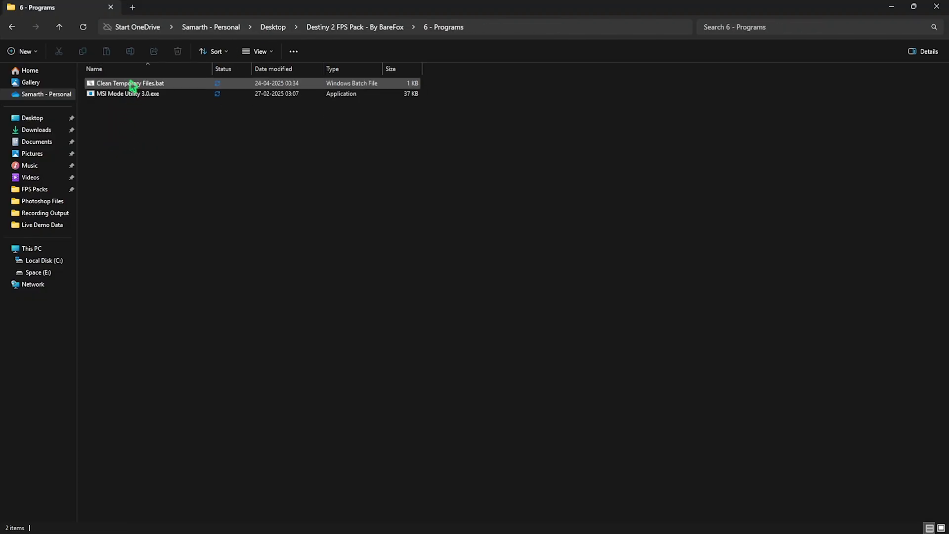
{"action": "left_click", "coordinate": [132, 85]}
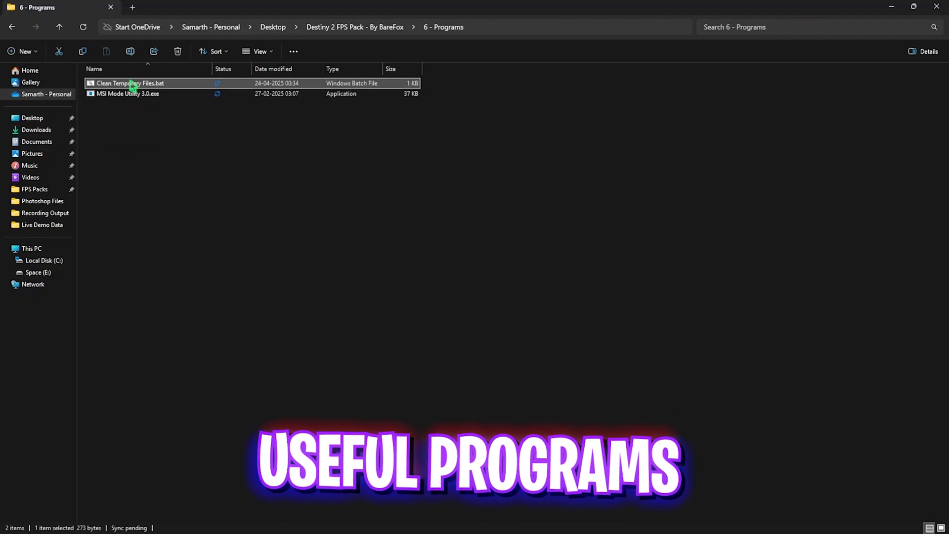
{"action": "right_click", "coordinate": [133, 85]}
{"action": "left_click", "coordinate": [161, 168]}
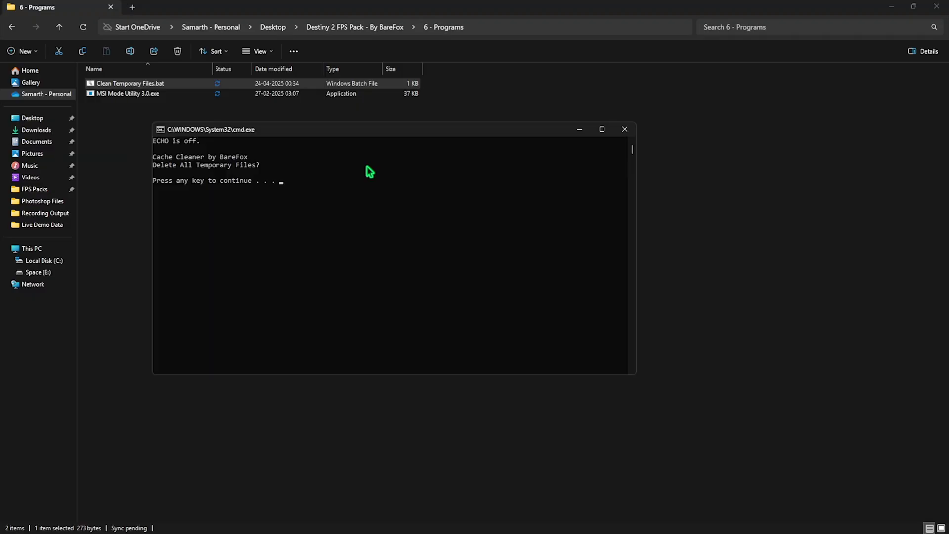
{"action": "key", "text": "Return"}
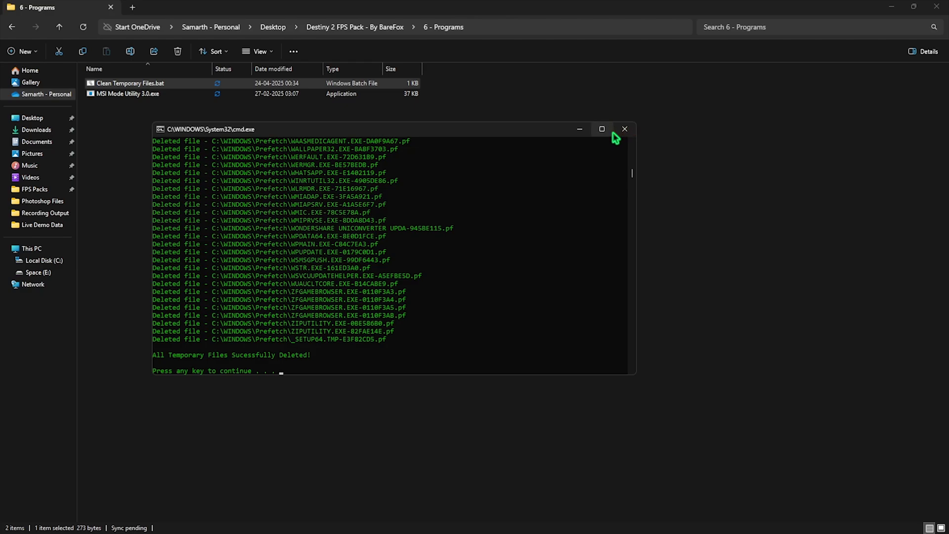
{"action": "mouse_move", "coordinate": [615, 138]}
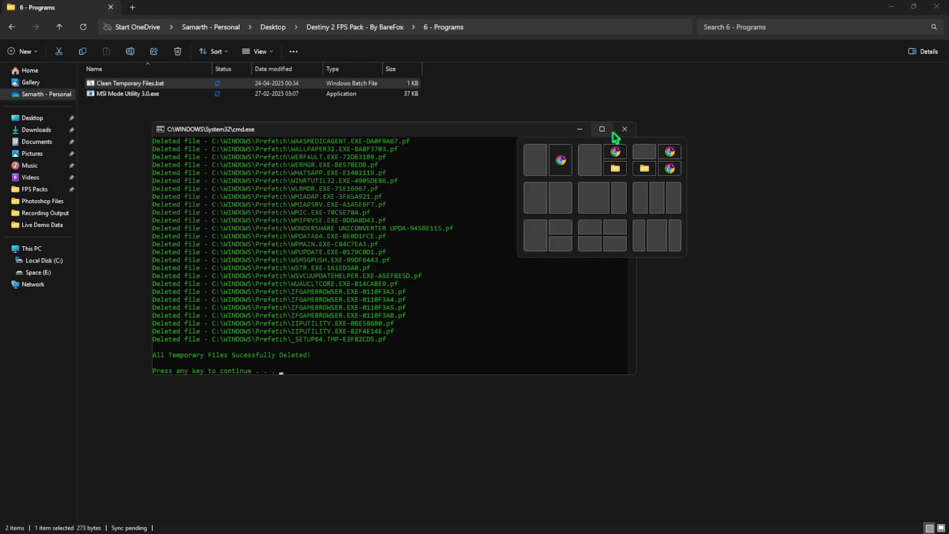
{"action": "left_click", "coordinate": [625, 129]}
Run MSI Mode Utility 3.0.exe as administrator
{"action": "left_click", "coordinate": [125, 94]}
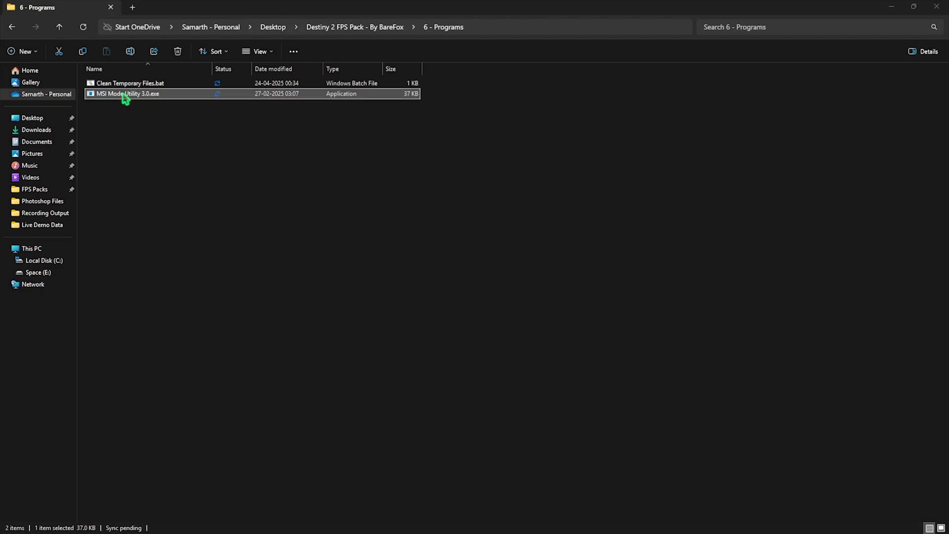
{"action": "right_click", "coordinate": [167, 97]}
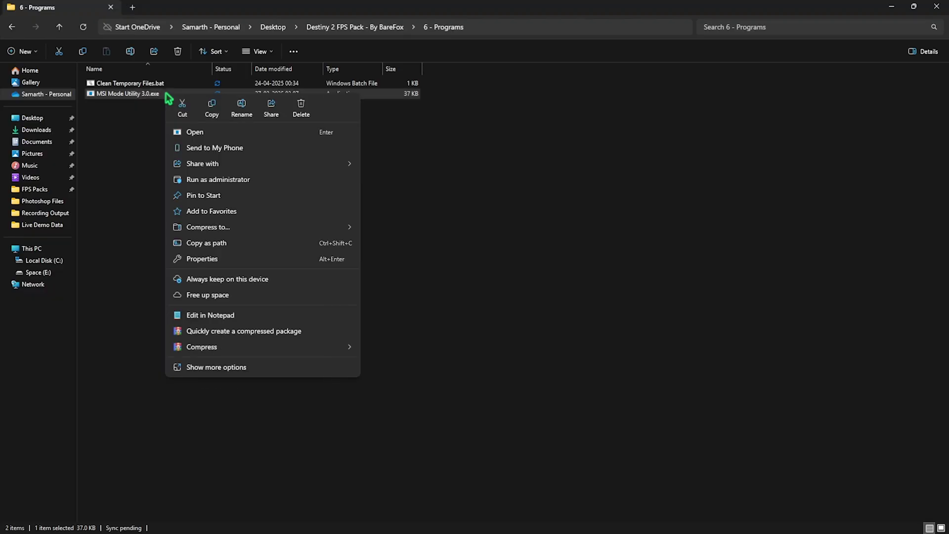
{"action": "left_click", "coordinate": [217, 179]}
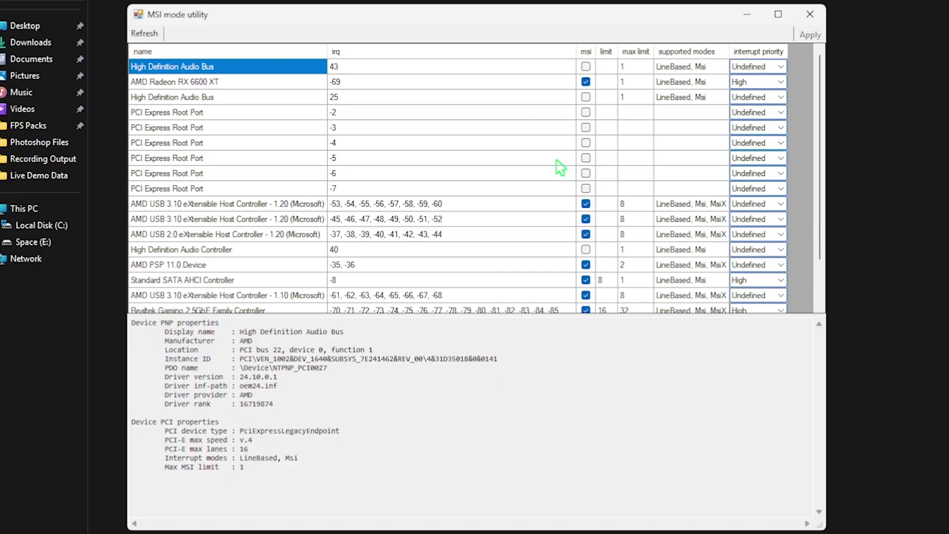
Check the AMD Radeon RX 6600 XT's MSI mode and interrupt priority, and close the utility and the 6 - Programs folder
{"action": "left_click", "coordinate": [232, 97]}
{"action": "left_click", "coordinate": [237, 85]}
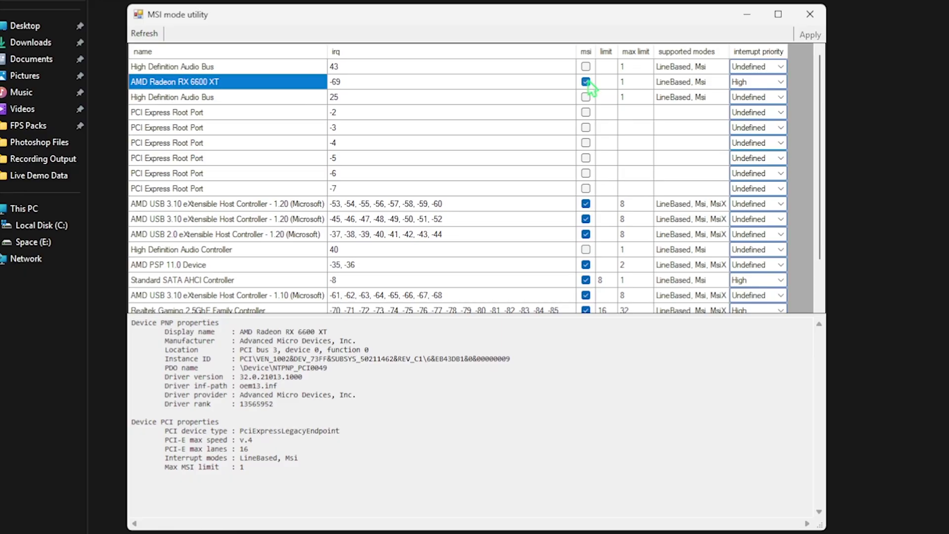
{"action": "left_click", "coordinate": [812, 16]}
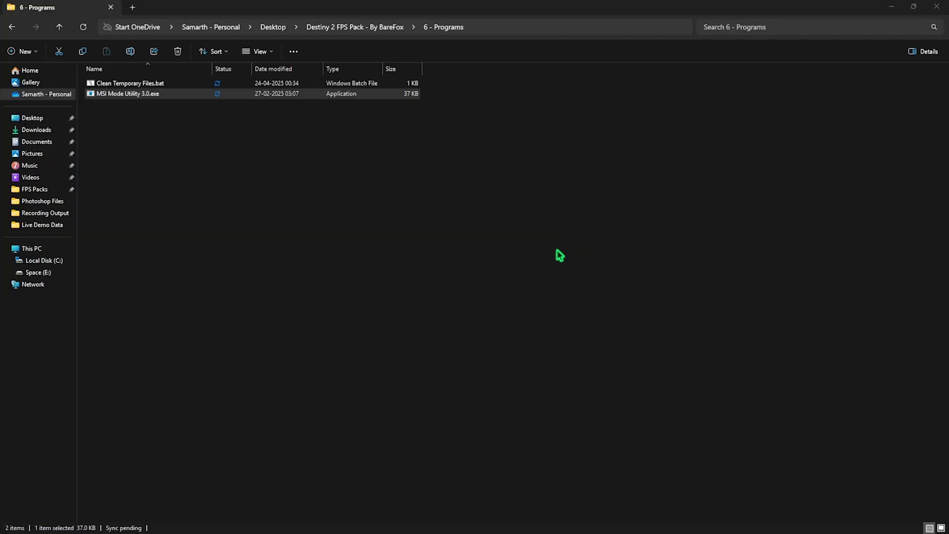
{"action": "left_click", "coordinate": [938, 8]}
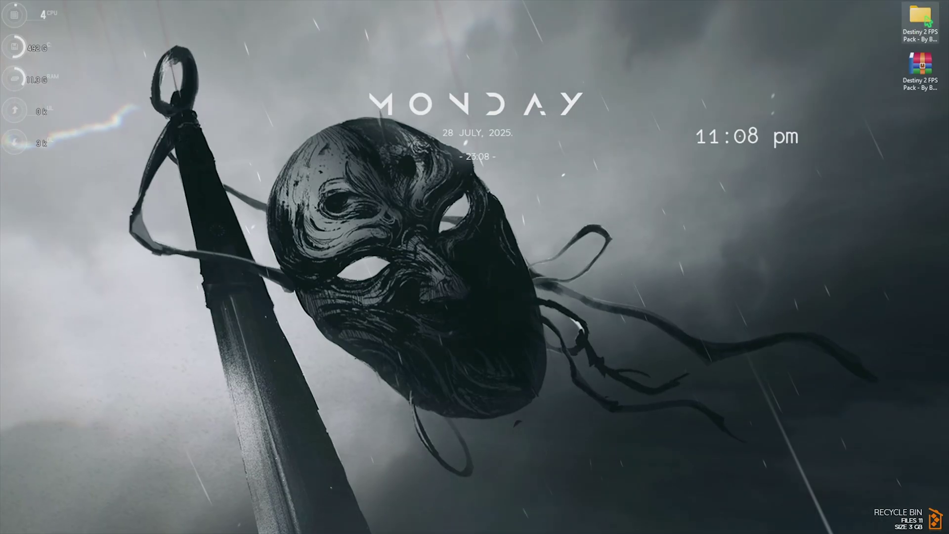
Open System Configuration through msconfig, set the number of processors to 16 in the advanced boot options, and apply the change
{"action": "key", "text": "super"}
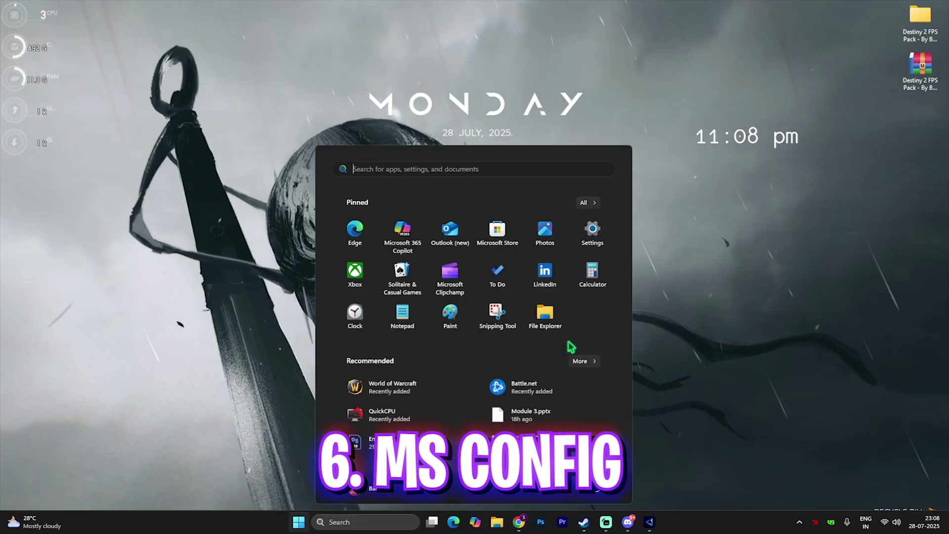
{"action": "type", "text": "msconfig"}
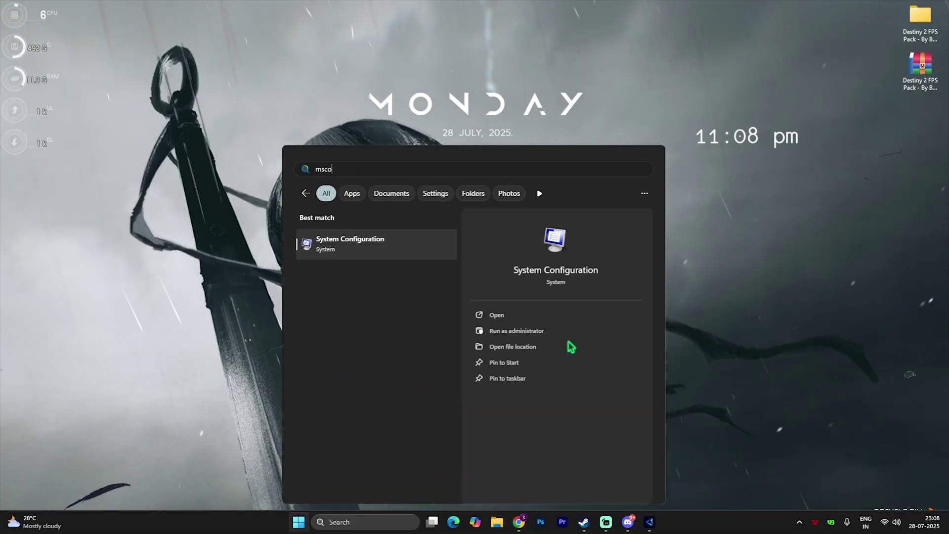
{"action": "key", "text": "Return"}
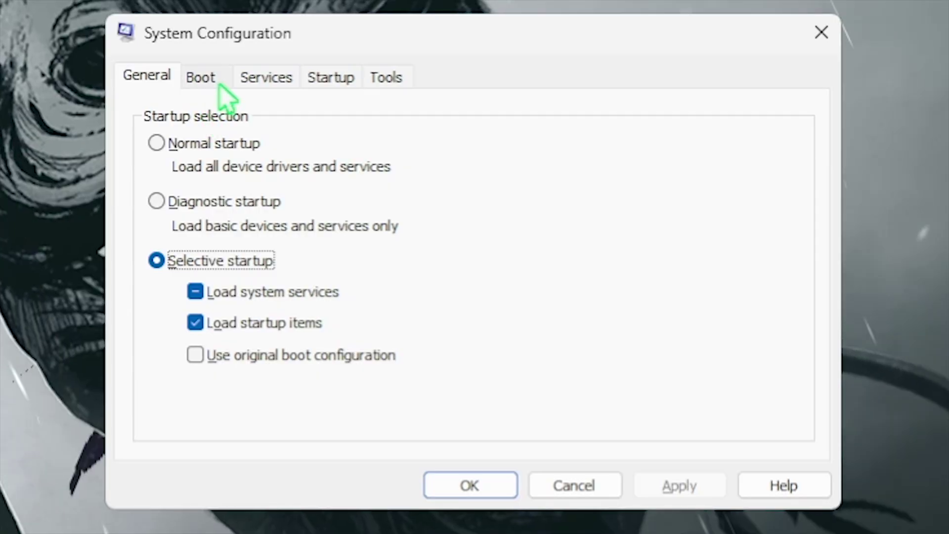
{"action": "left_click", "coordinate": [369, 194]}
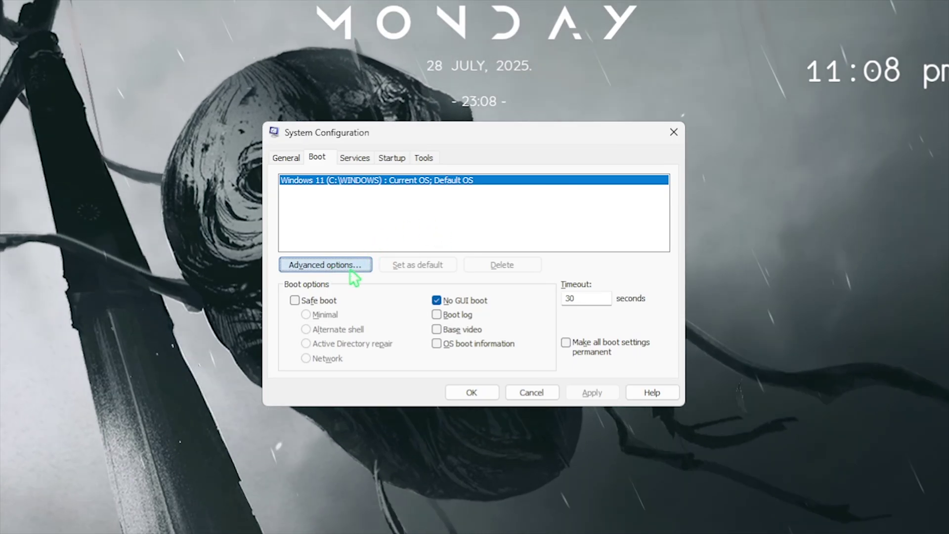
{"action": "left_click", "coordinate": [350, 270]}
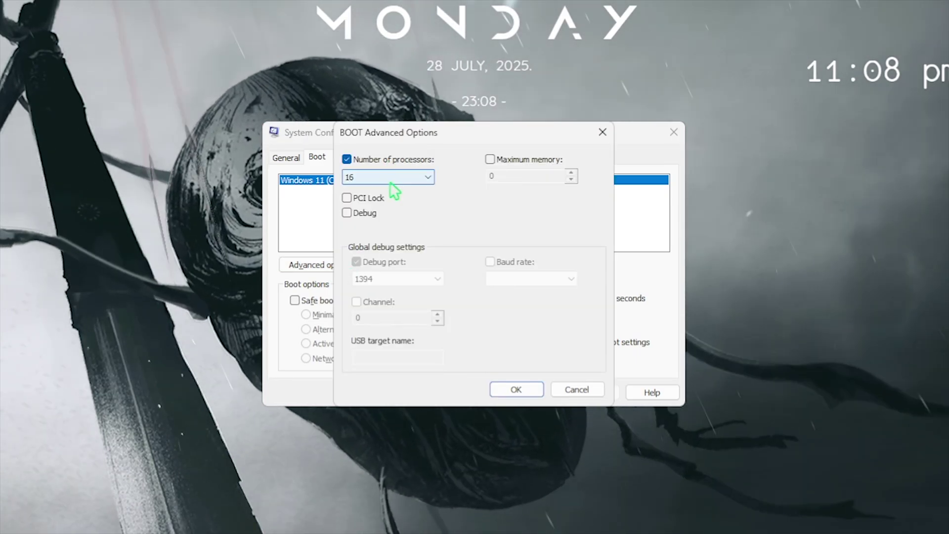
{"action": "left_click", "coordinate": [415, 177]}
{"action": "left_click", "coordinate": [385, 332]}
{"action": "left_click", "coordinate": [532, 395]}
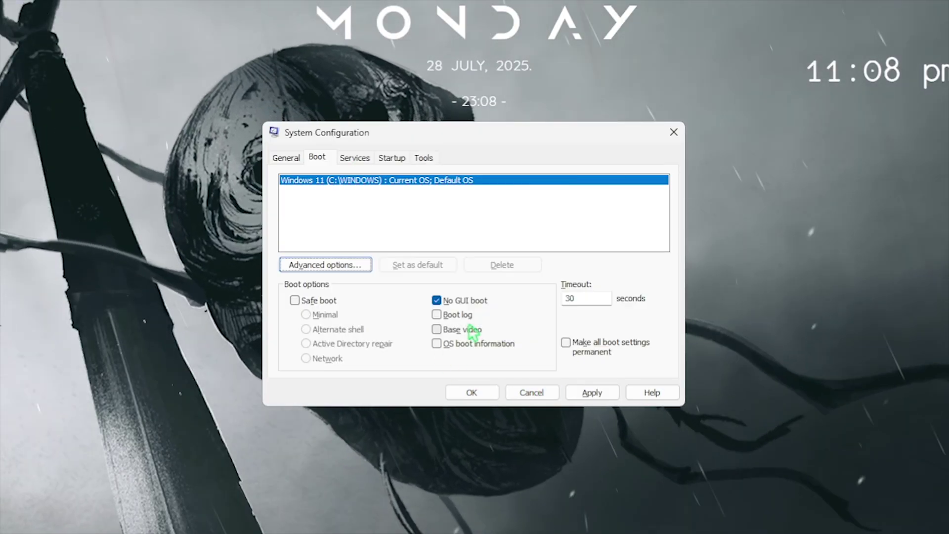
{"action": "left_click", "coordinate": [601, 393]}
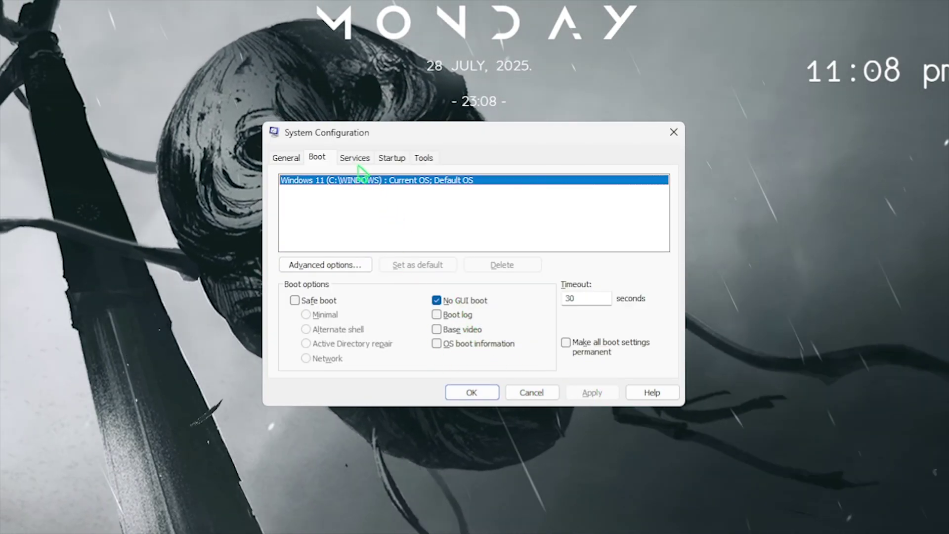
Hide all Microsoft services in System Configuration, look through the remaining third-party services, and close the dialog
{"action": "left_click", "coordinate": [355, 159]}
{"action": "left_click", "coordinate": [317, 366]}
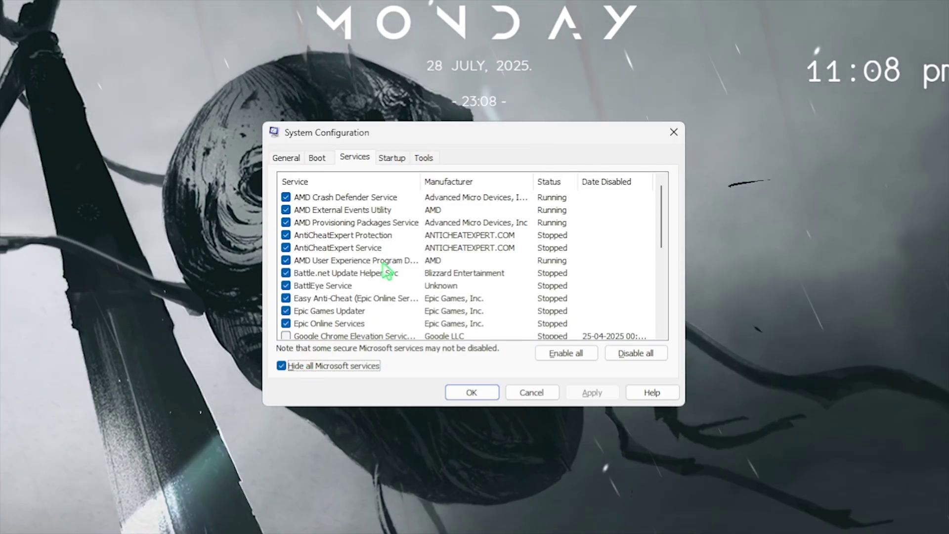
{"action": "scroll", "coordinate": [388, 271], "scroll_direction": "down", "scroll_amount": 5}
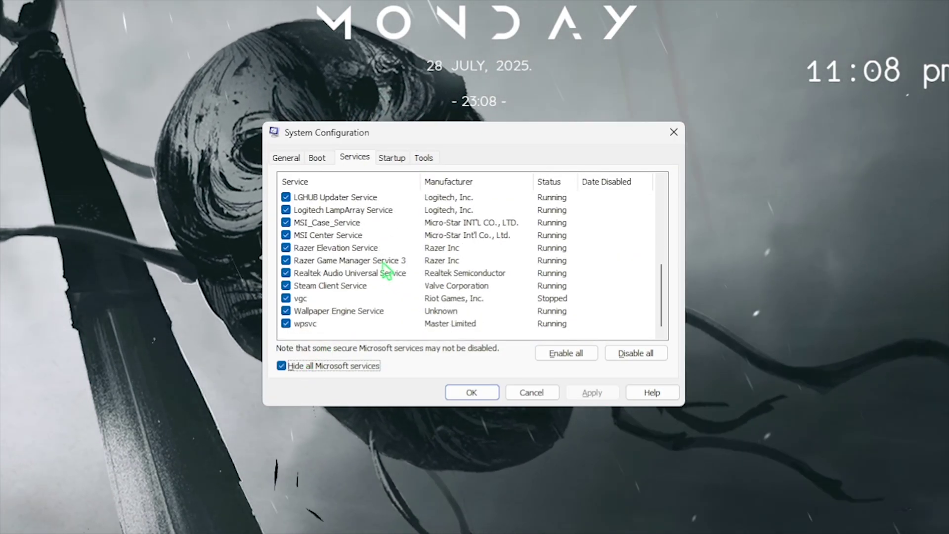
{"action": "scroll", "coordinate": [387, 271], "scroll_direction": "up", "scroll_amount": 5}
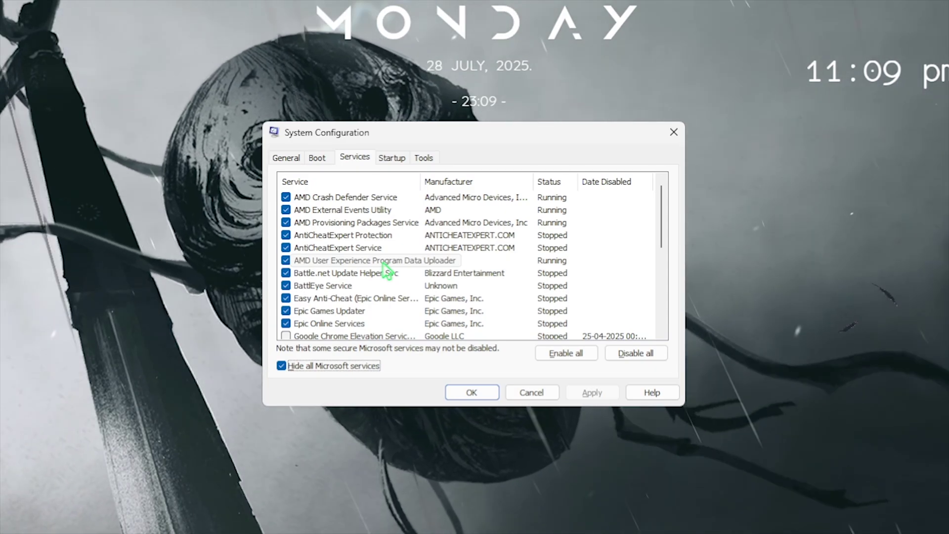
{"action": "left_click", "coordinate": [673, 133]}
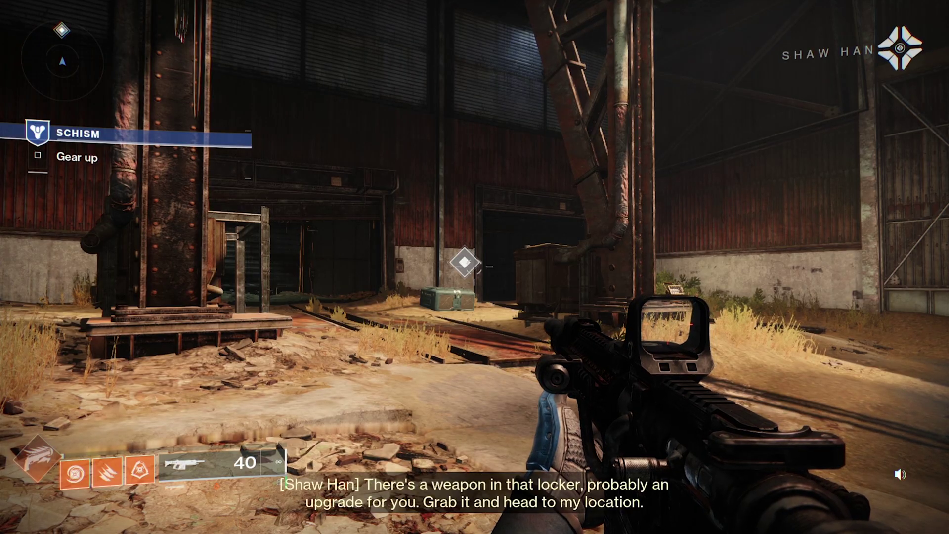
Switch to Destiny 2, open its video settings, and turn Vsync off
{"action": "key", "text": "Escape"}
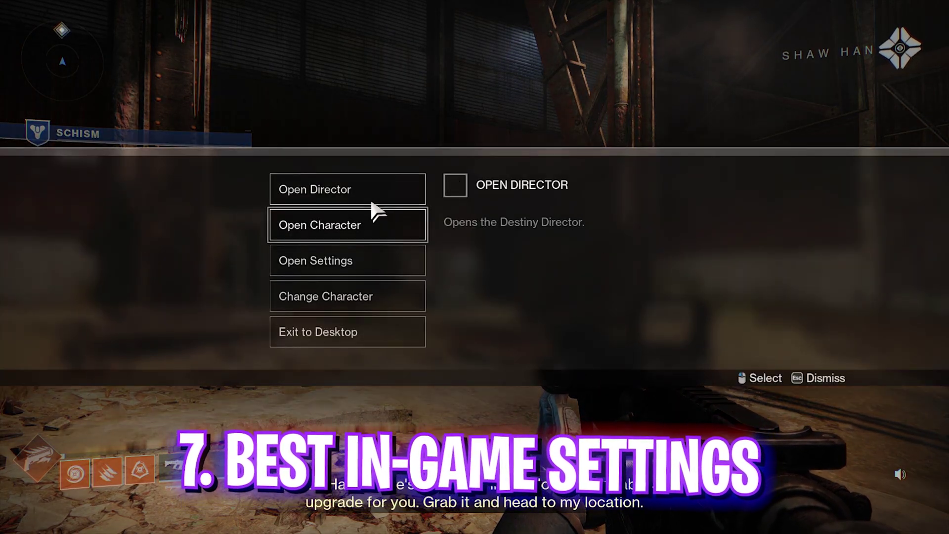
{"action": "left_click", "coordinate": [351, 254]}
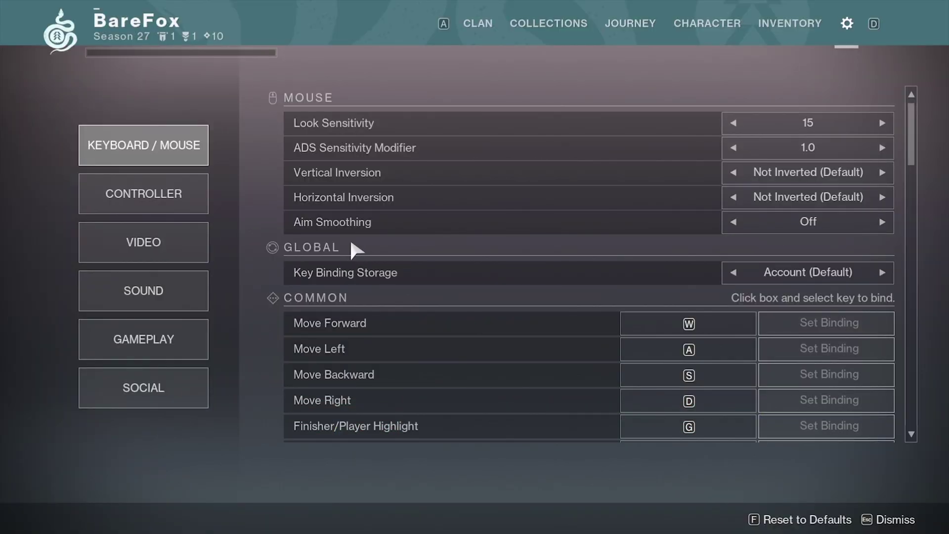
{"action": "left_click", "coordinate": [185, 245]}
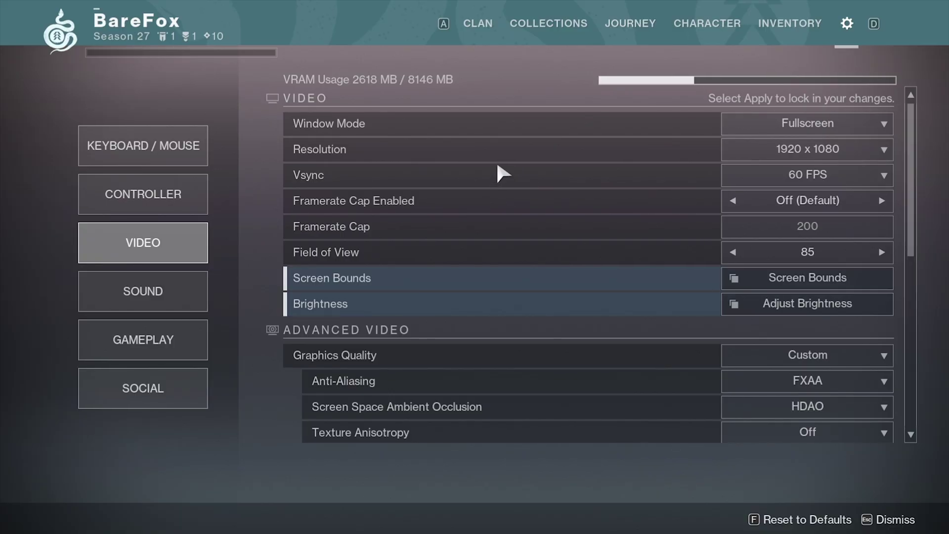
{"action": "left_click", "coordinate": [771, 174]}
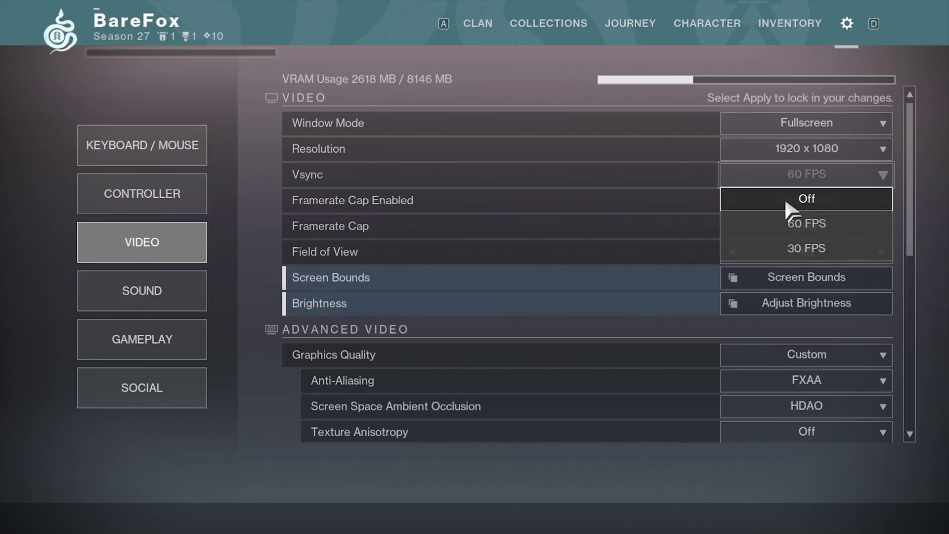
{"action": "left_click", "coordinate": [787, 199]}
Turn off Anti-Aliasing and Screen Space Ambient Occlusion in the advanced video settings
{"action": "scroll", "coordinate": [761, 183], "scroll_direction": "down", "scroll_amount": 2}
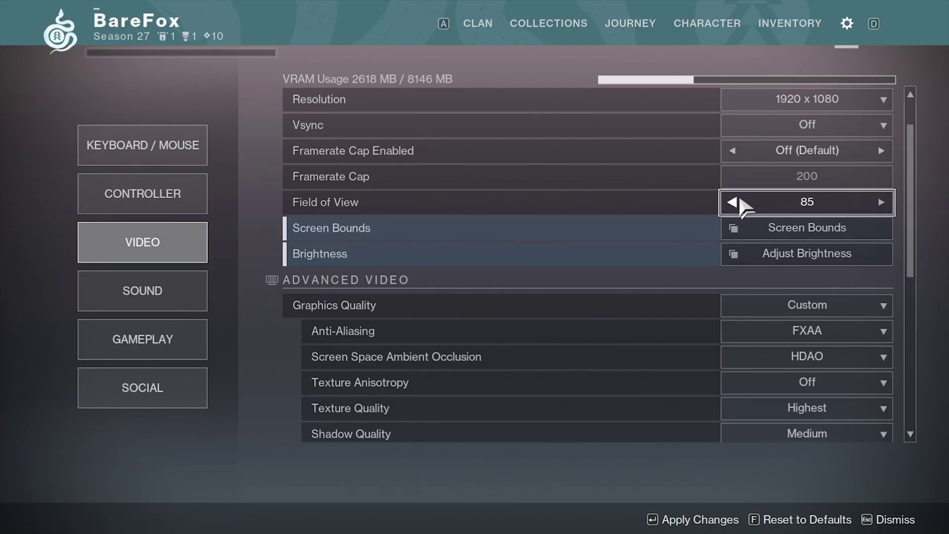
{"action": "scroll", "coordinate": [741, 205], "scroll_direction": "down", "scroll_amount": 5}
{"action": "scroll", "coordinate": [741, 207], "scroll_direction": "down", "scroll_amount": 1}
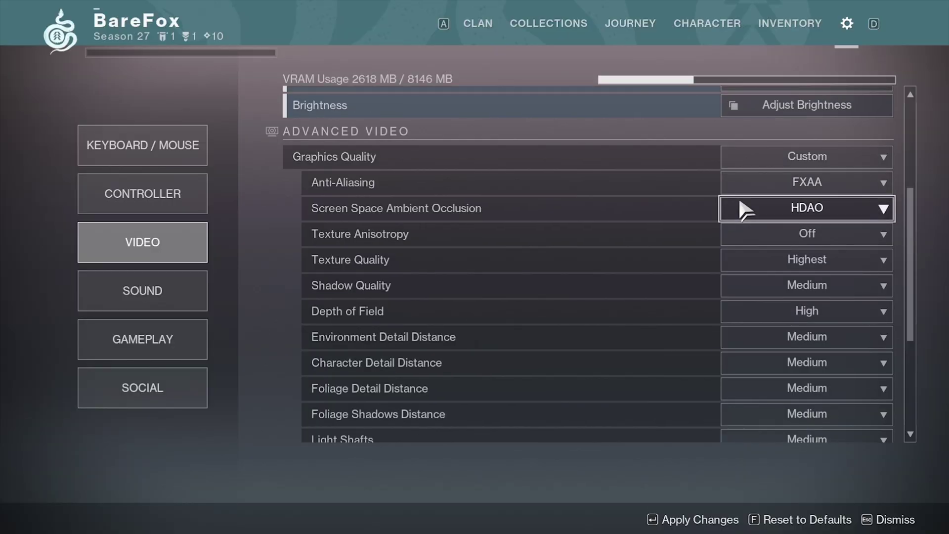
{"action": "left_click", "coordinate": [788, 181]}
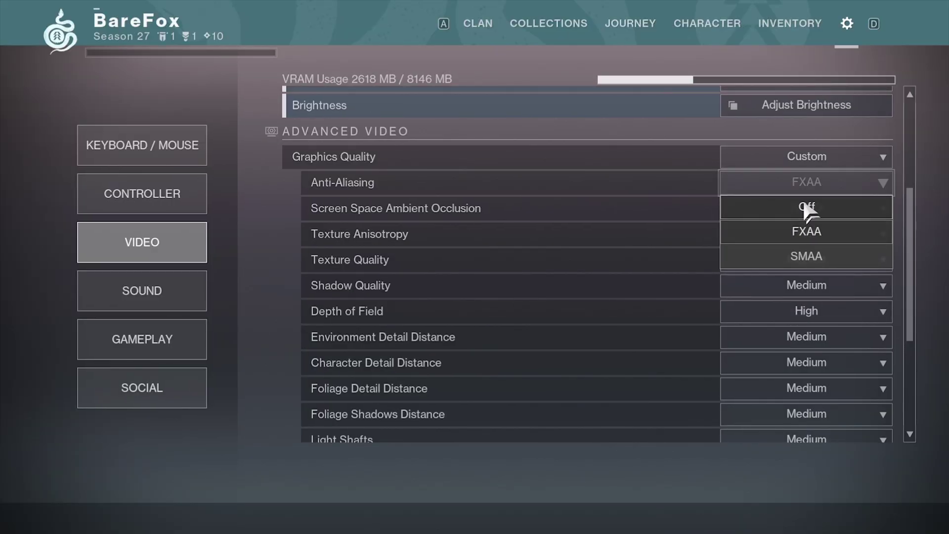
{"action": "left_click", "coordinate": [807, 207]}
{"action": "left_click", "coordinate": [807, 182]}
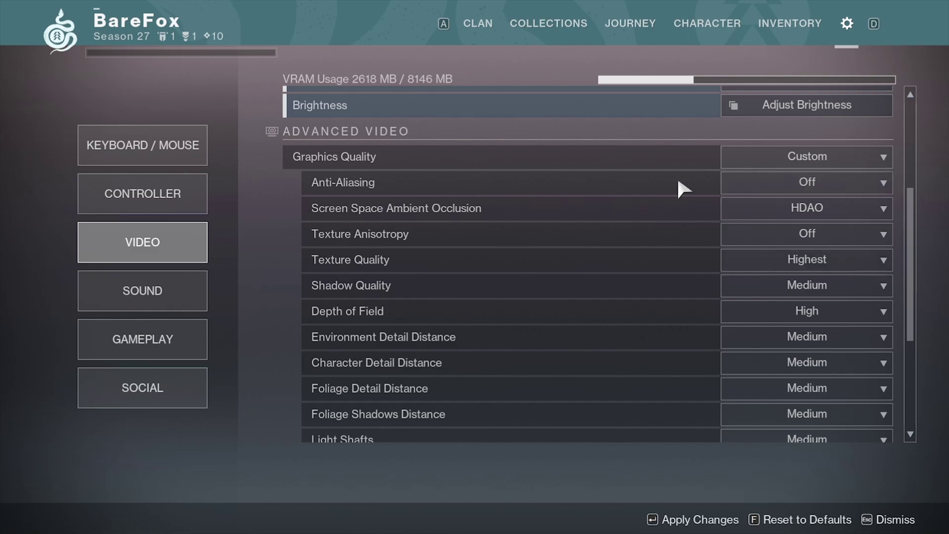
{"action": "left_click", "coordinate": [767, 218]}
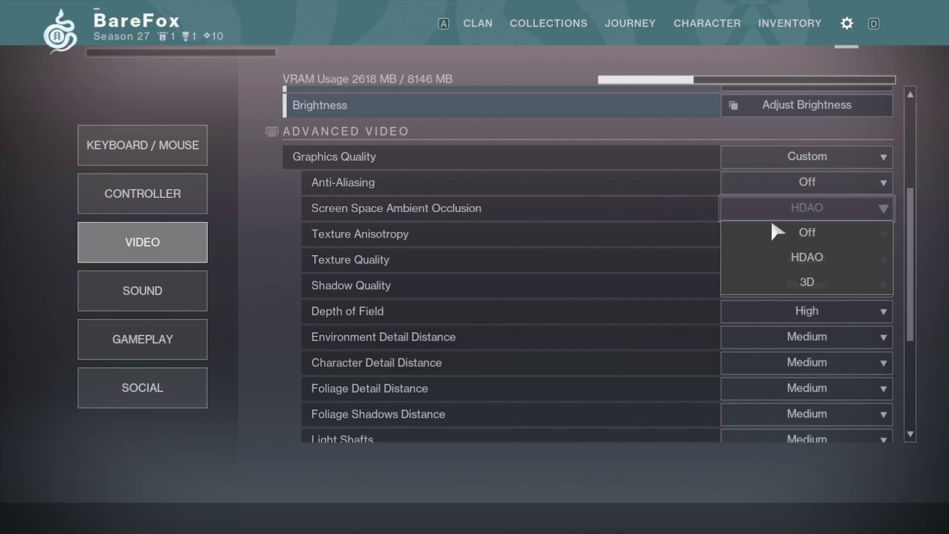
{"action": "left_click", "coordinate": [776, 232]}
Set Texture Quality to High in the advanced video settings
{"action": "scroll", "coordinate": [790, 238], "scroll_direction": "down", "scroll_amount": 1}
{"action": "left_click", "coordinate": [793, 236]}
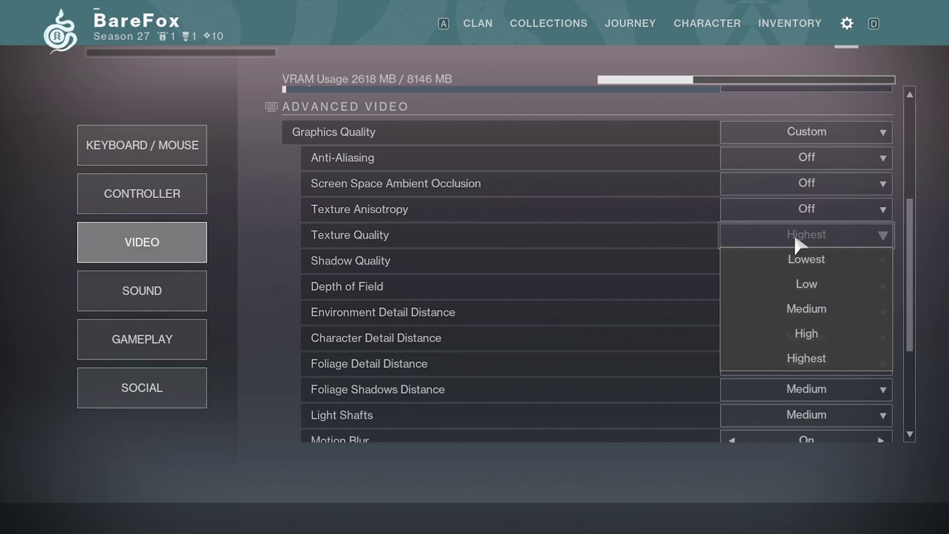
{"action": "left_click", "coordinate": [752, 330]}
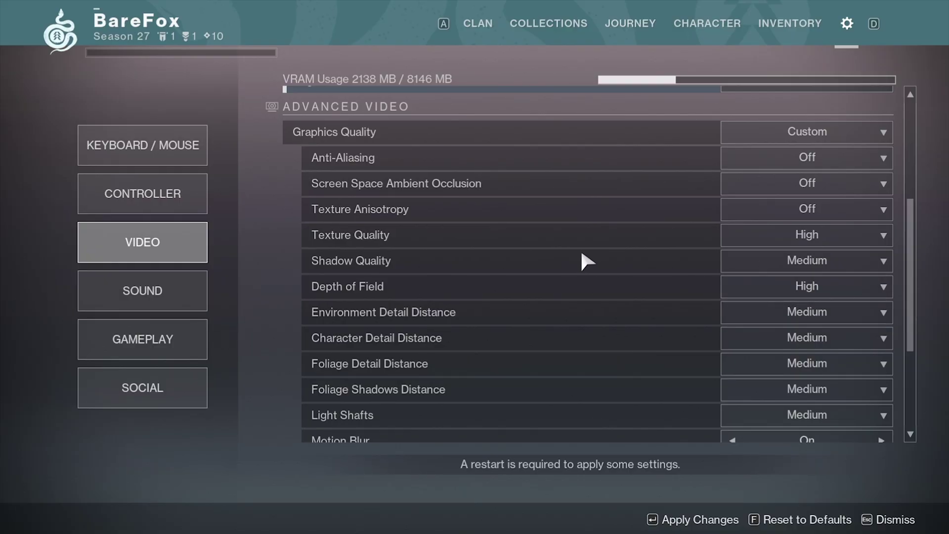
Set Shadow Quality to Low and turn Depth of Field off
{"action": "left_click", "coordinate": [753, 260]}
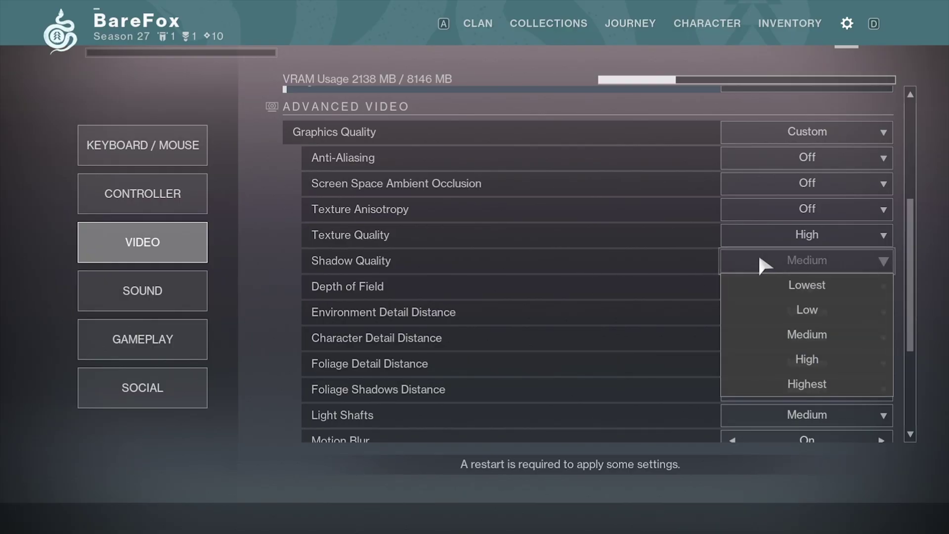
{"action": "left_click", "coordinate": [789, 316]}
{"action": "left_click", "coordinate": [784, 286]}
{"action": "left_click", "coordinate": [789, 312]}
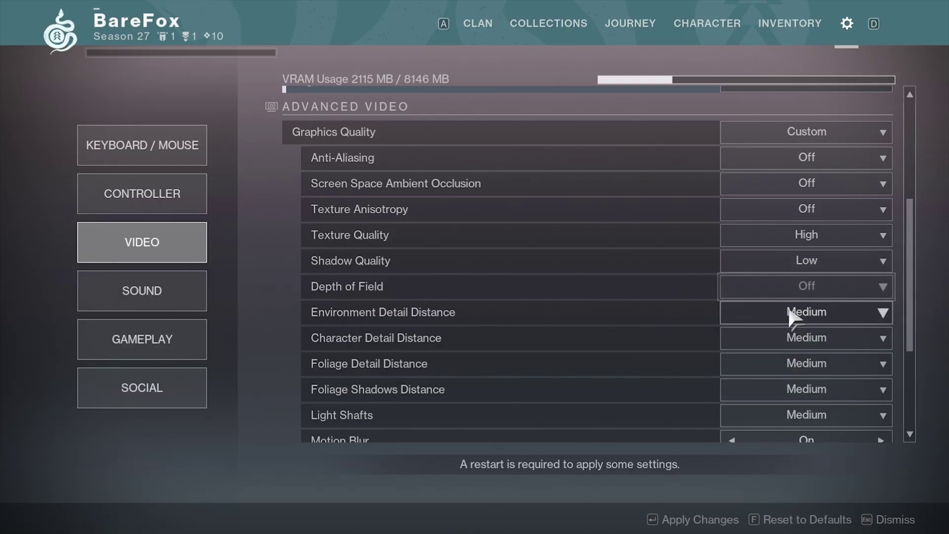
Choose Medium for both Environment Detail Distance and Character Detail Distance
{"action": "left_click", "coordinate": [732, 314]}
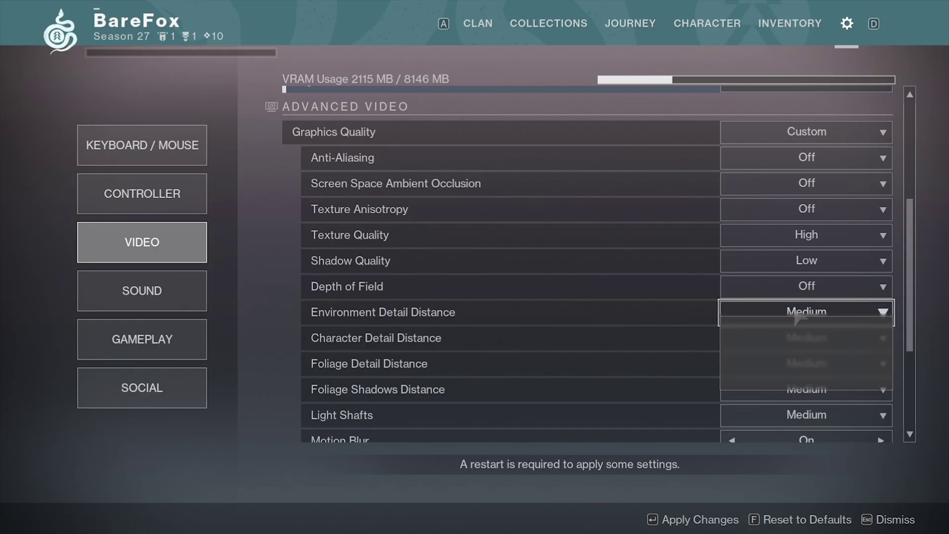
{"action": "left_click", "coordinate": [744, 352]}
{"action": "scroll", "coordinate": [744, 348], "scroll_direction": "down", "scroll_amount": 1}
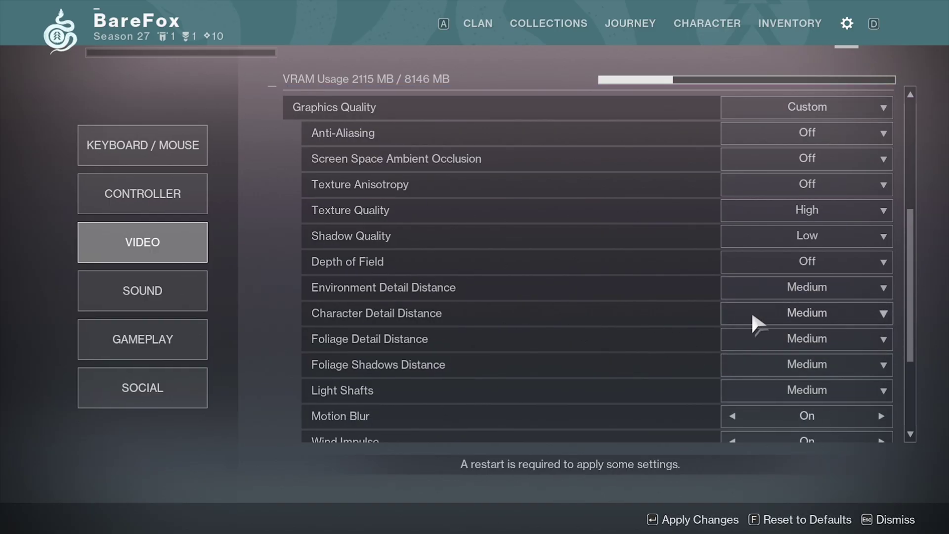
{"action": "left_click", "coordinate": [771, 312]}
{"action": "left_click", "coordinate": [788, 355]}
Set Foliage Detail Distance to Low and choose Medium for Foliage Shadows Distance
{"action": "scroll", "coordinate": [634, 323], "scroll_direction": "down", "scroll_amount": 1}
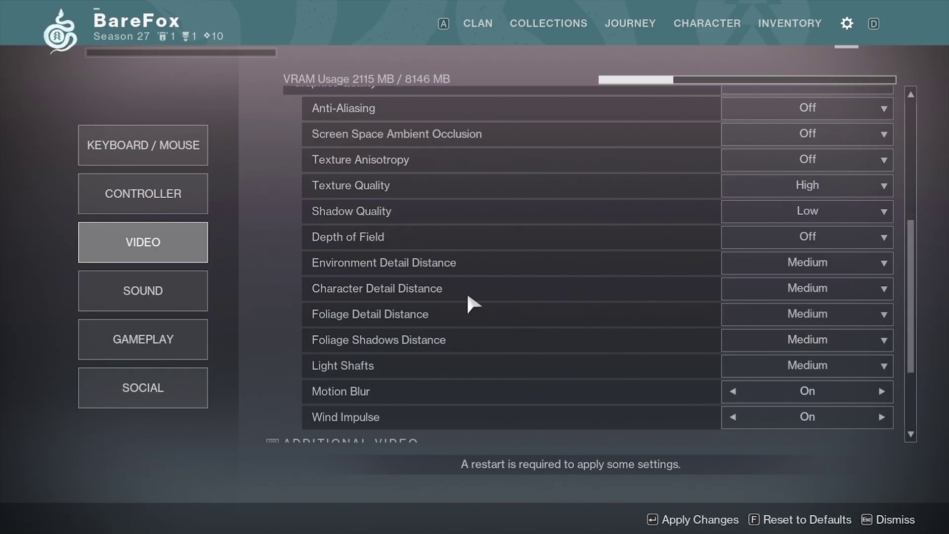
{"action": "left_click", "coordinate": [779, 314]}
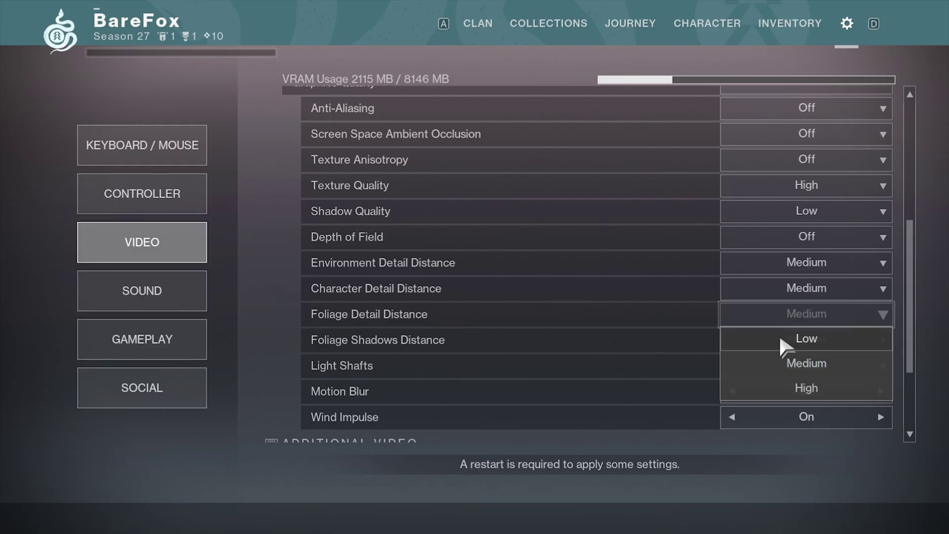
{"action": "left_click", "coordinate": [779, 336]}
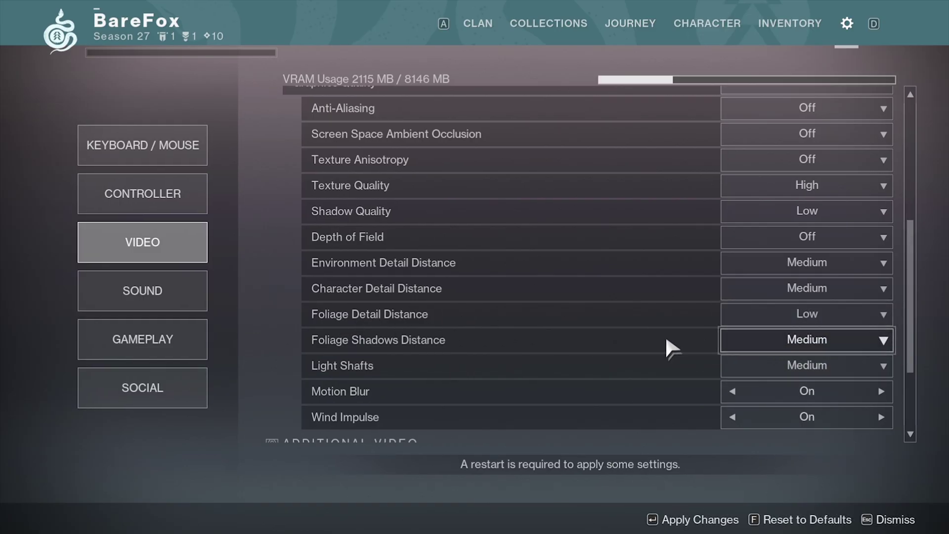
{"action": "left_click", "coordinate": [802, 343]}
{"action": "left_click", "coordinate": [795, 366]}
Choose Medium for Light Shafts in the advanced video settings
{"action": "scroll", "coordinate": [531, 341], "scroll_direction": "down", "scroll_amount": 1}
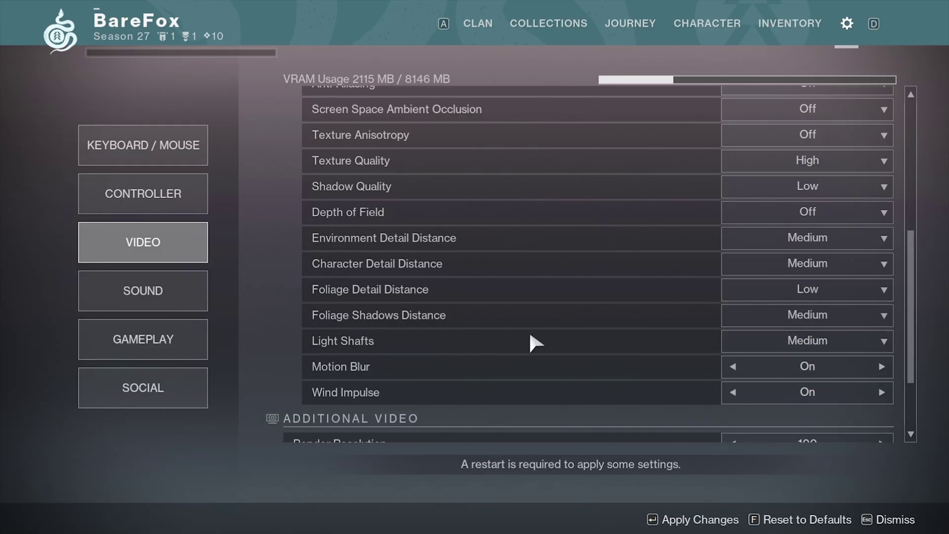
{"action": "left_click", "coordinate": [736, 341]}
{"action": "left_click", "coordinate": [796, 366]}
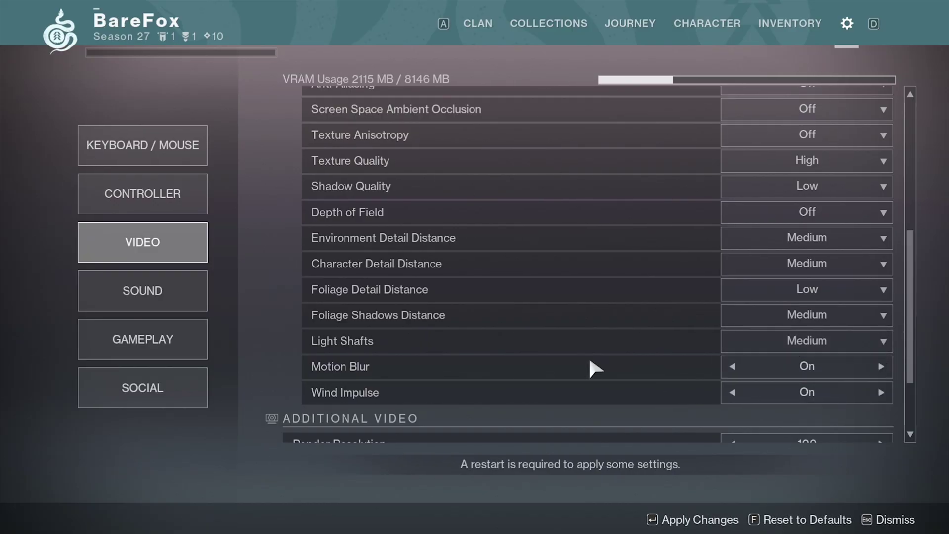
Turn off Motion Blur and Wind Impulse in the advanced video settings
{"action": "left_click", "coordinate": [732, 366]}
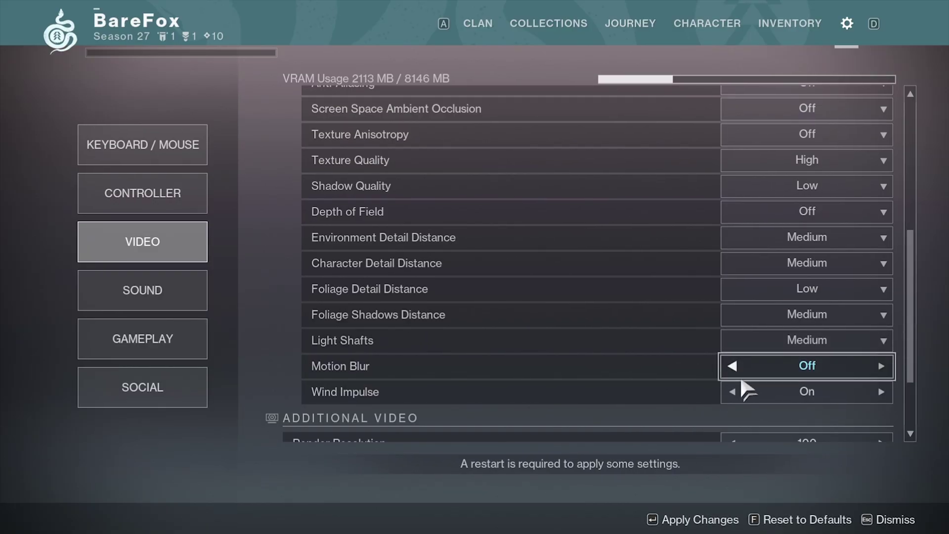
{"action": "left_click", "coordinate": [731, 392]}
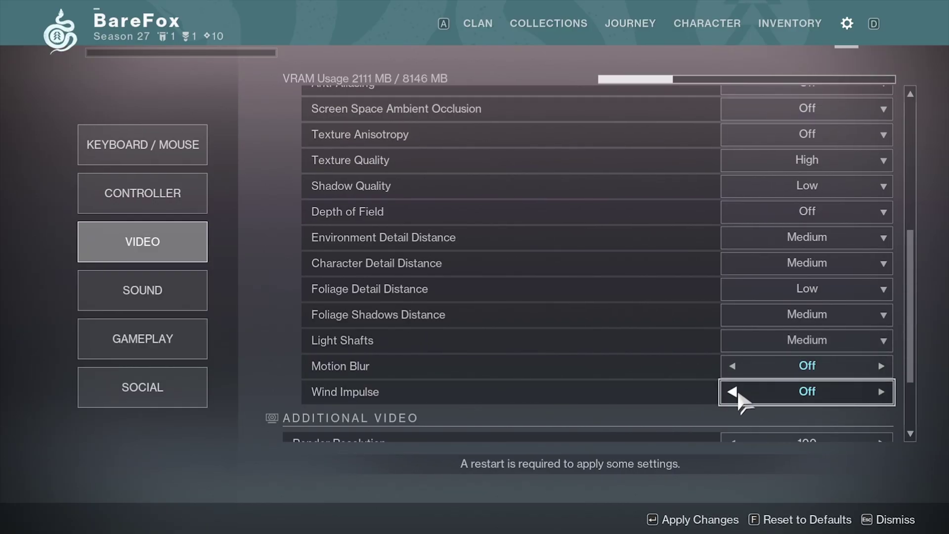
{"action": "scroll", "coordinate": [637, 292], "scroll_direction": "down", "scroll_amount": 4}
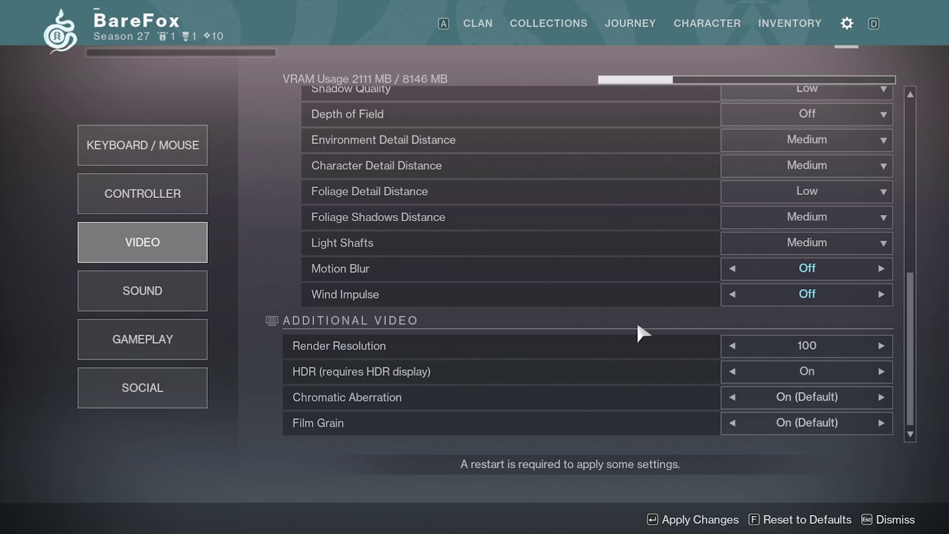